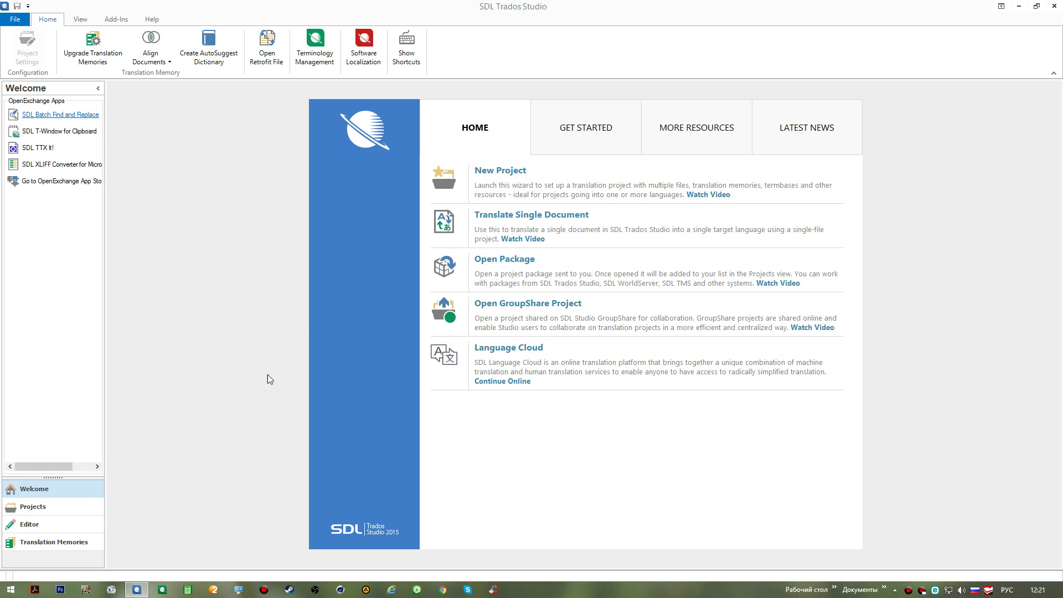
From the Projects list, open the Sample Project .sdlproj file in Training Course > Sample Project
left_click(47, 506)
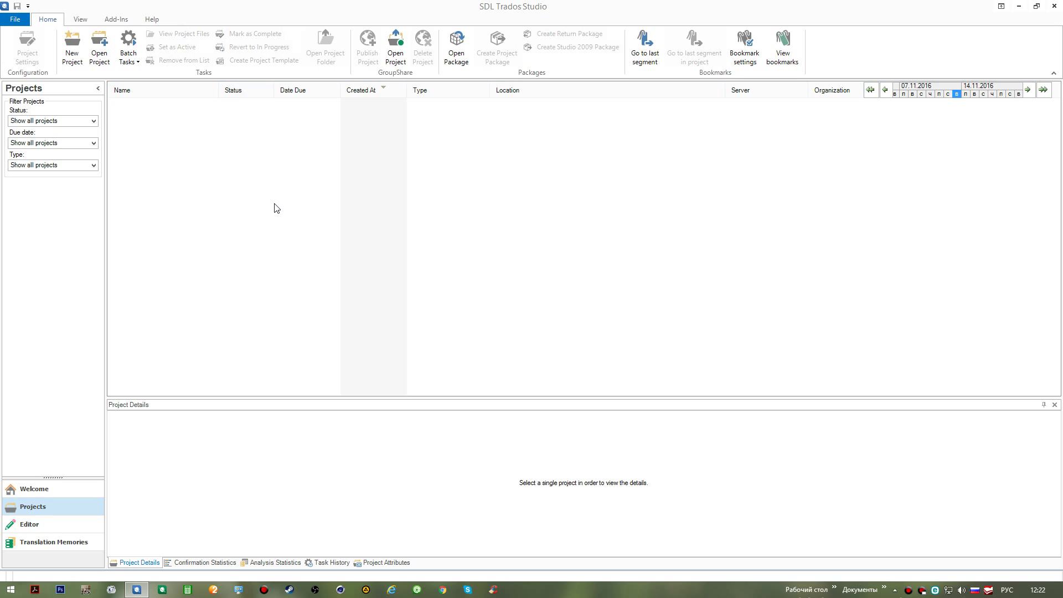
key("ctrl+o")
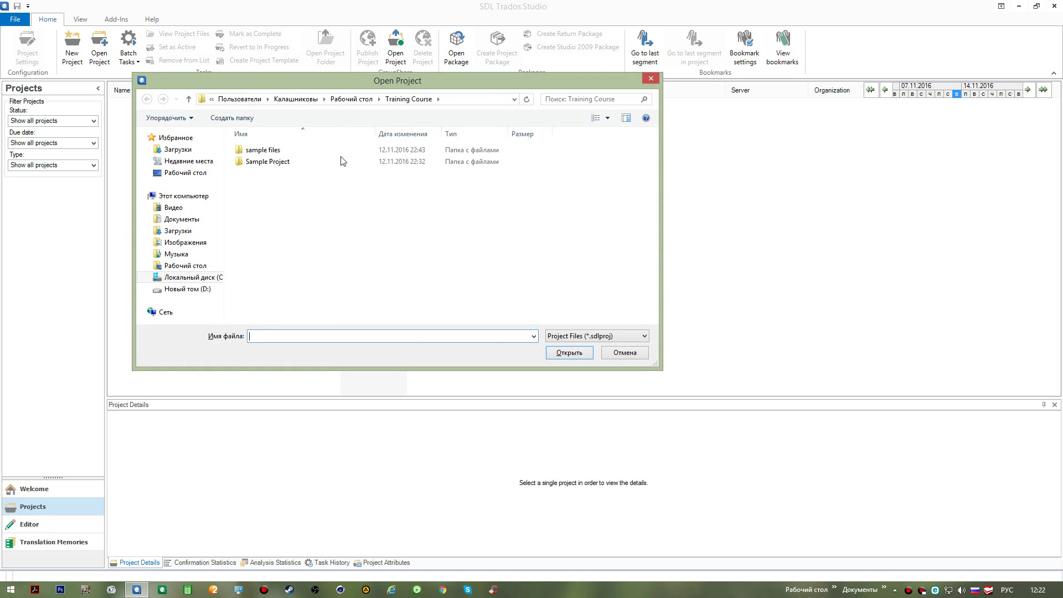
left_click_drag(378, 80, 448, 114)
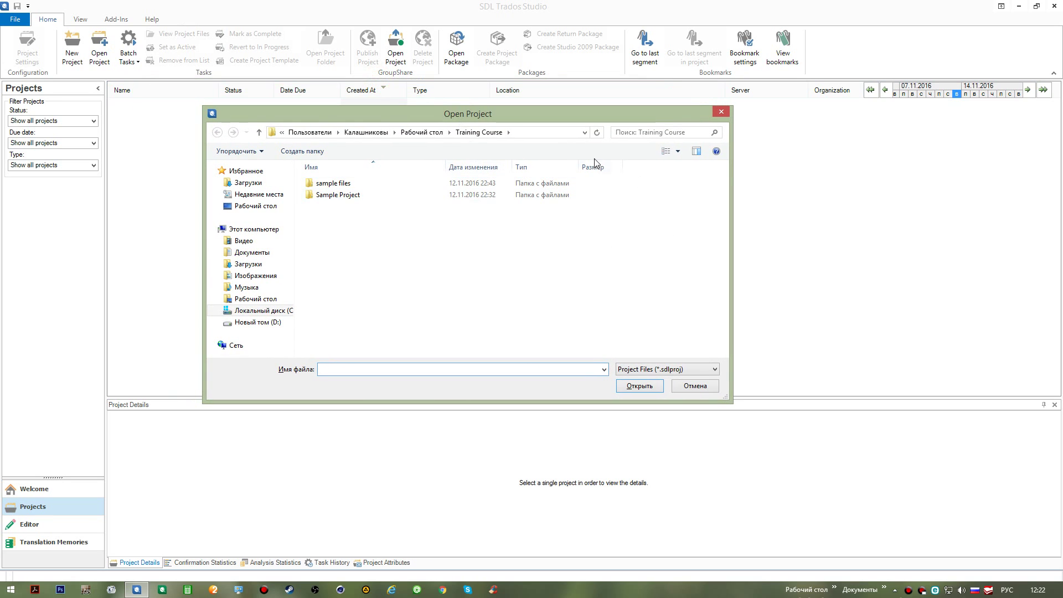
left_click(353, 196)
double_click(354, 196)
left_click(357, 219)
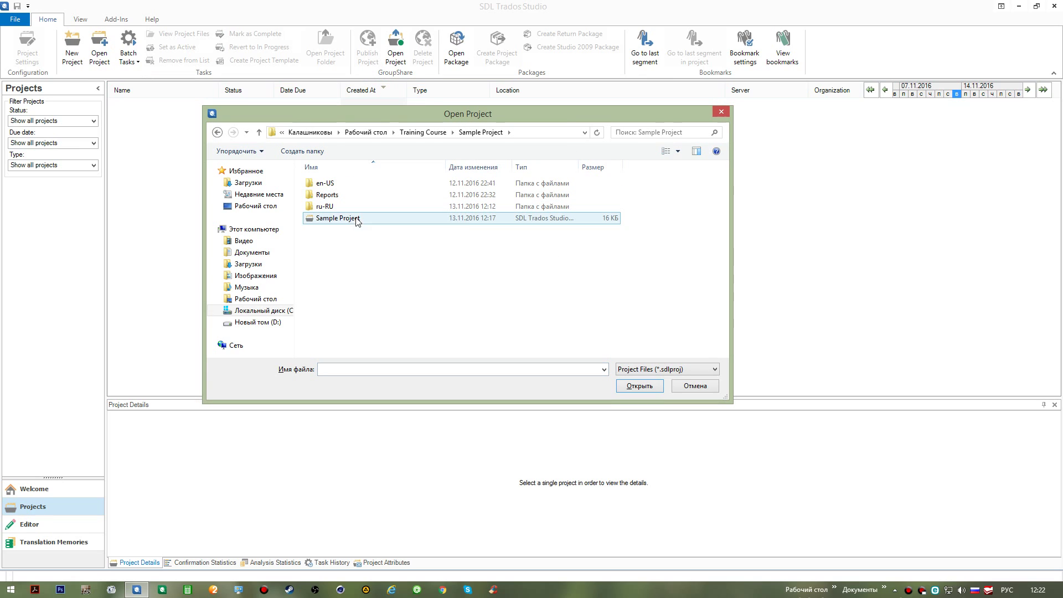
double_click(358, 219)
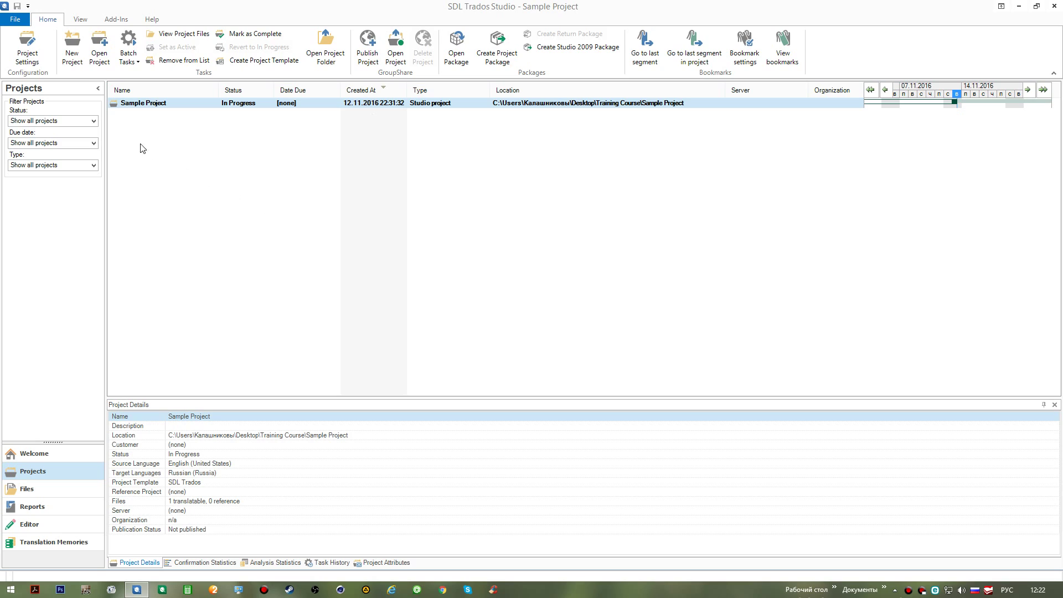
left_click(27, 49)
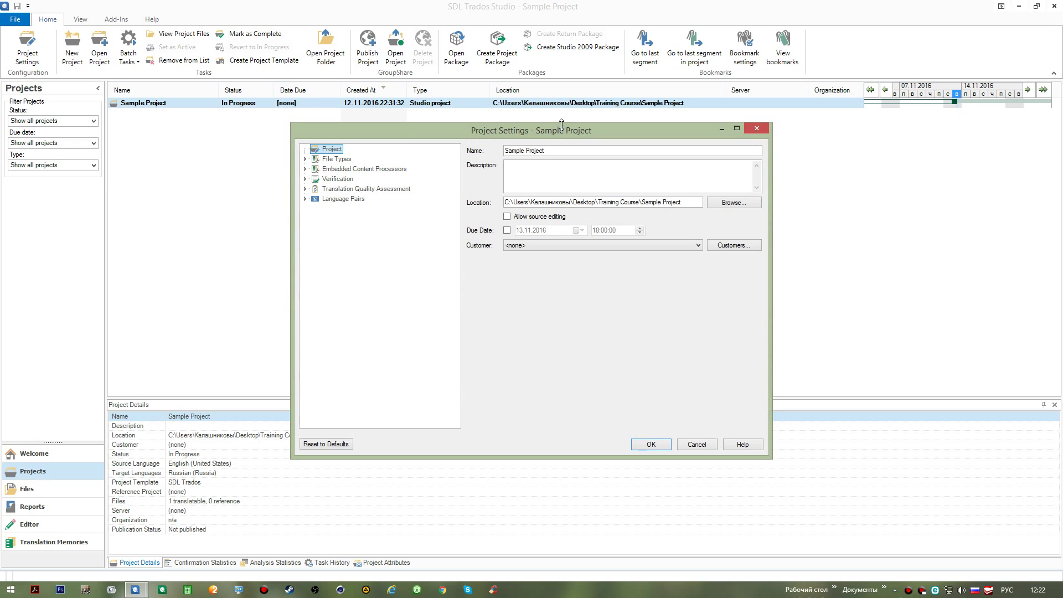
left_click(304, 199)
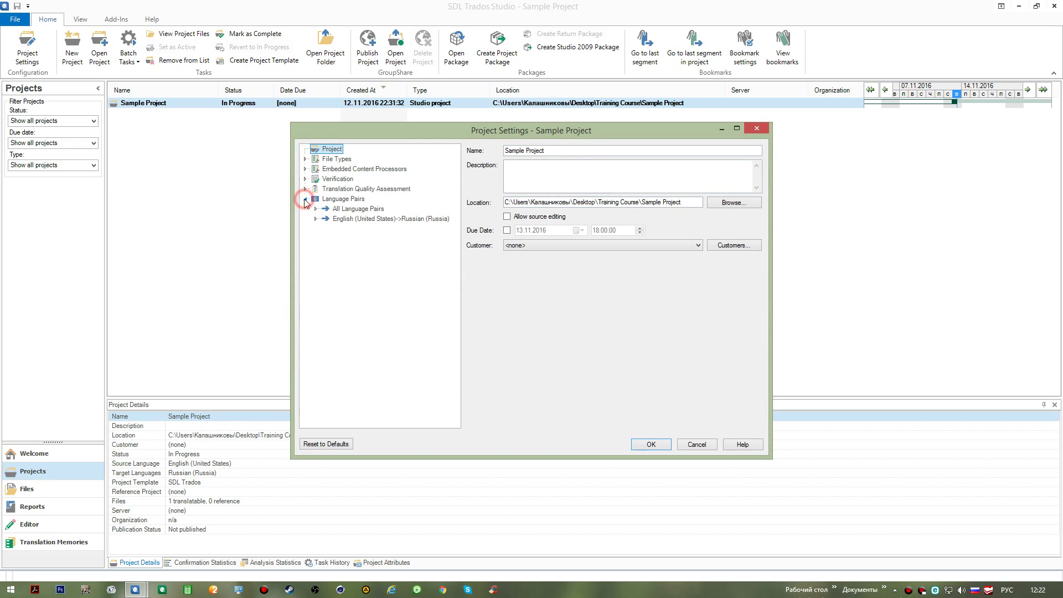
left_click(346, 201)
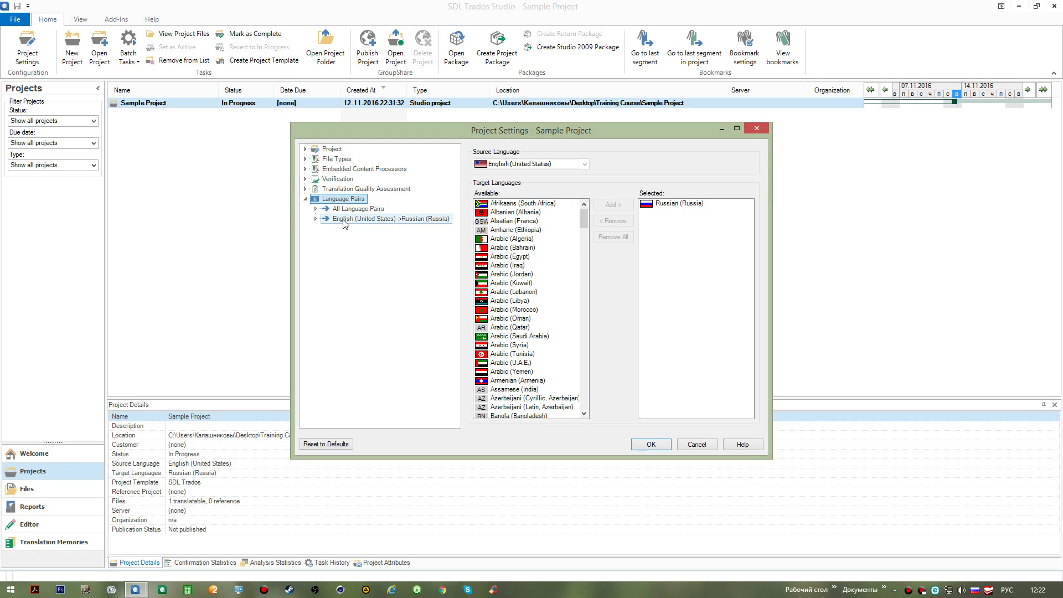
double_click(348, 210)
double_click(360, 218)
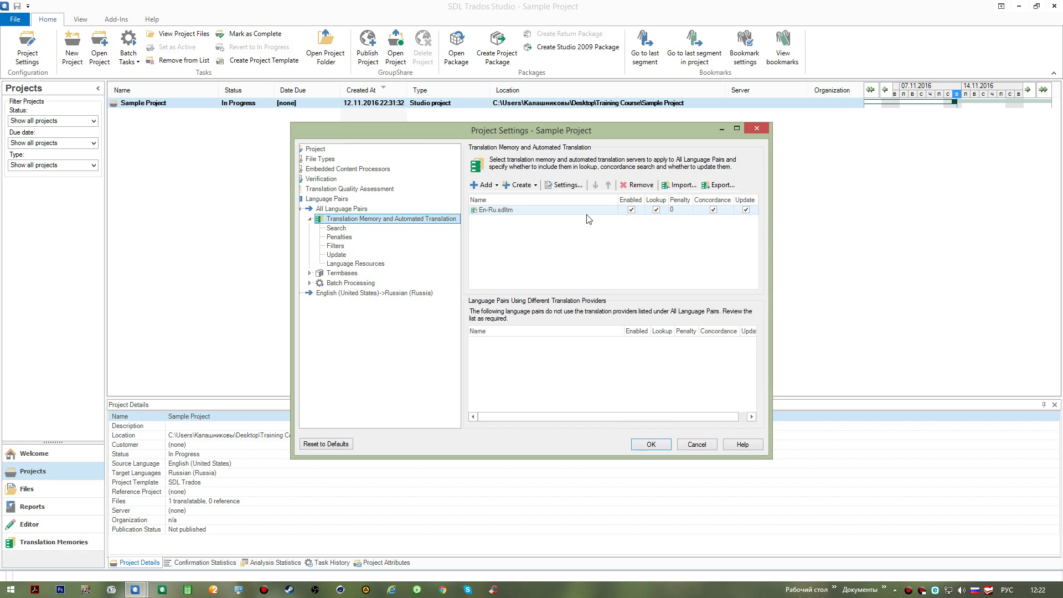
left_click(522, 212)
left_click(351, 274)
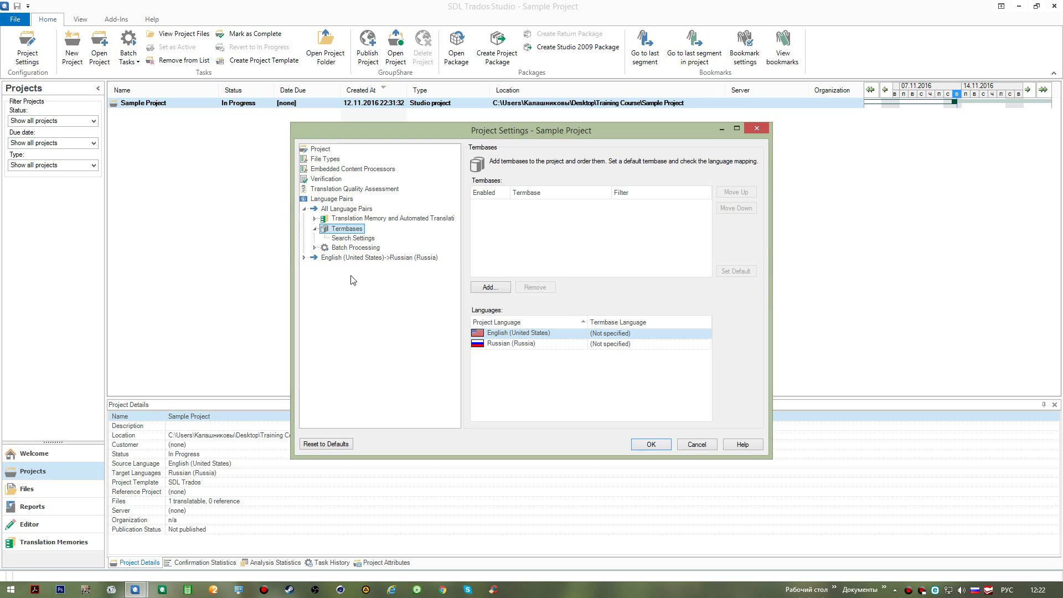
left_click(325, 258)
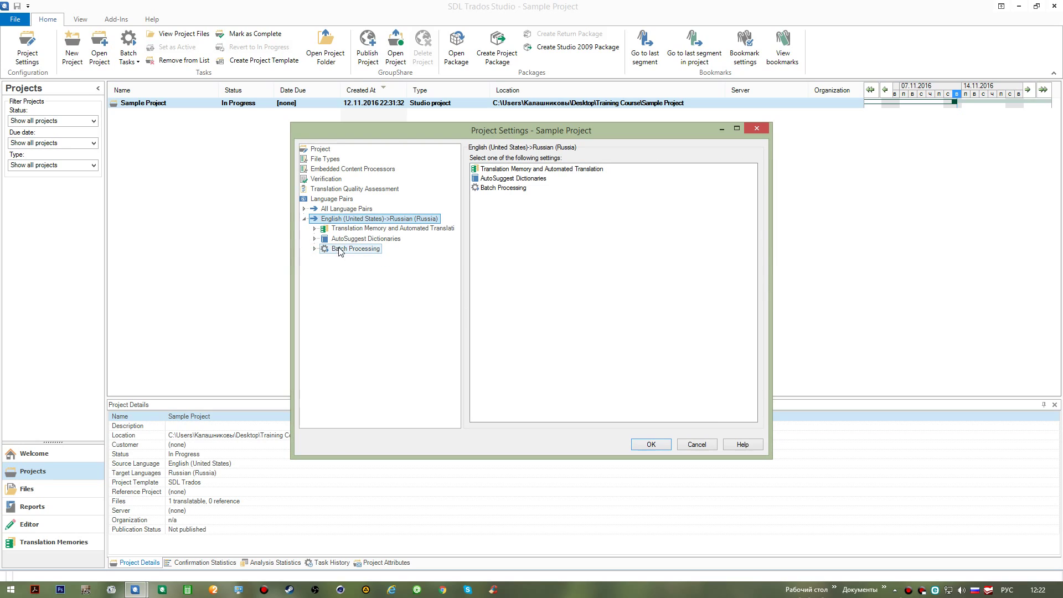
left_click(358, 239)
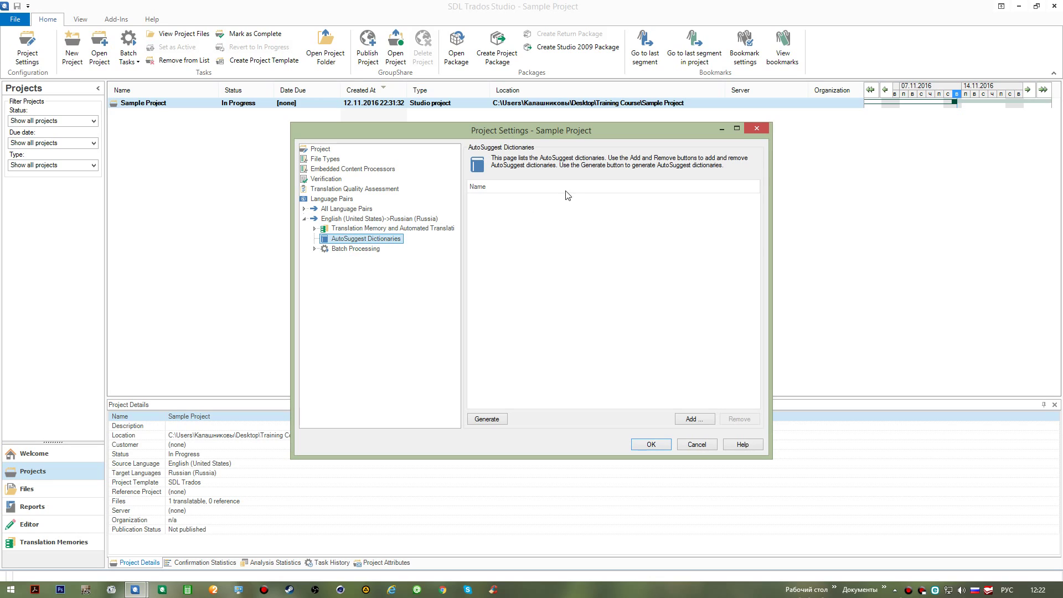
left_click(697, 445)
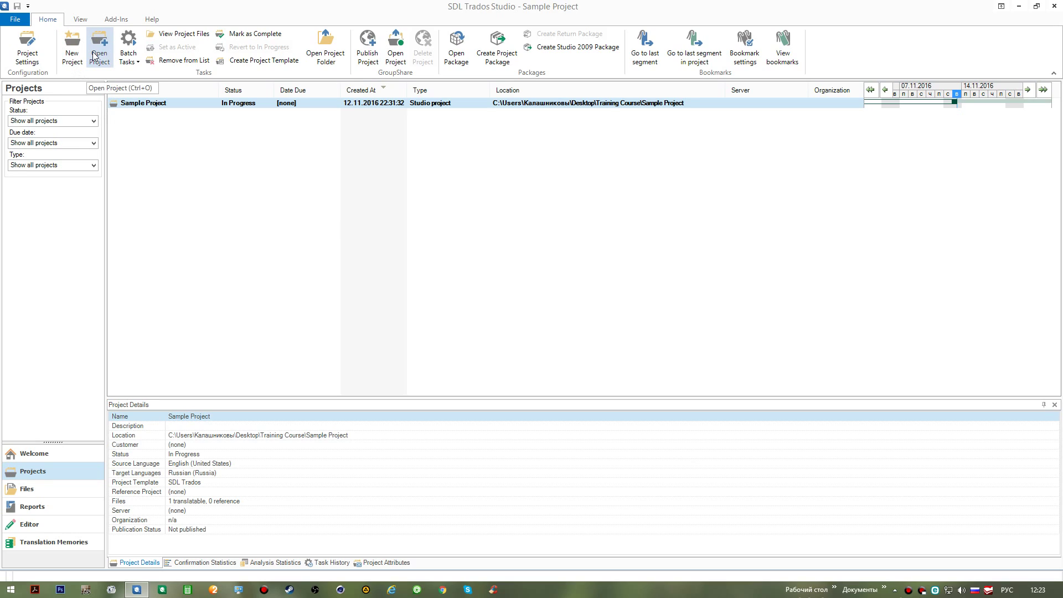
Show the Batch Tasks list on the Home ribbon, then dismiss it
left_click(133, 59)
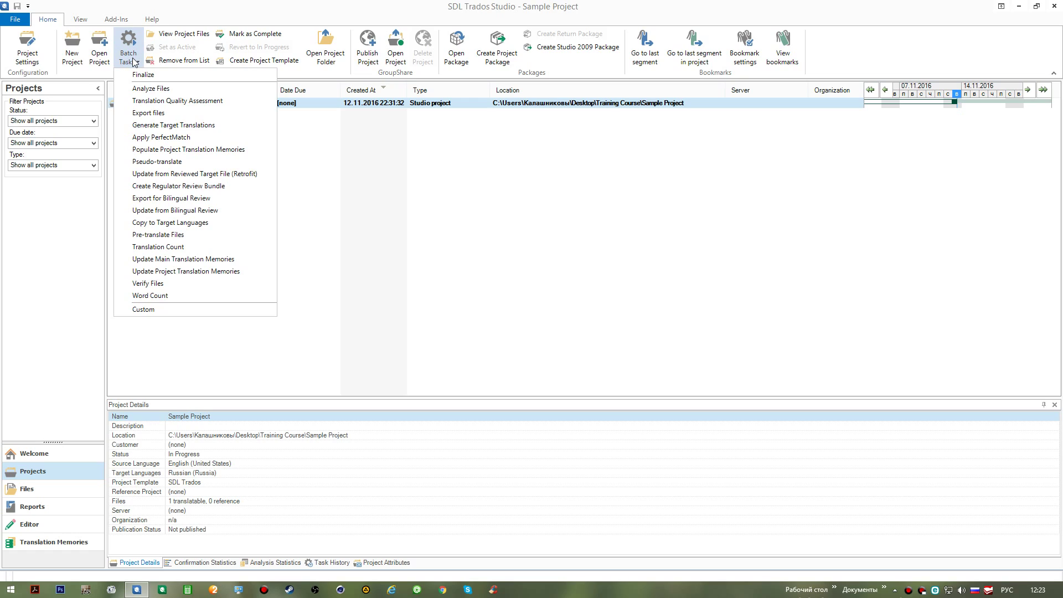
left_click(133, 60)
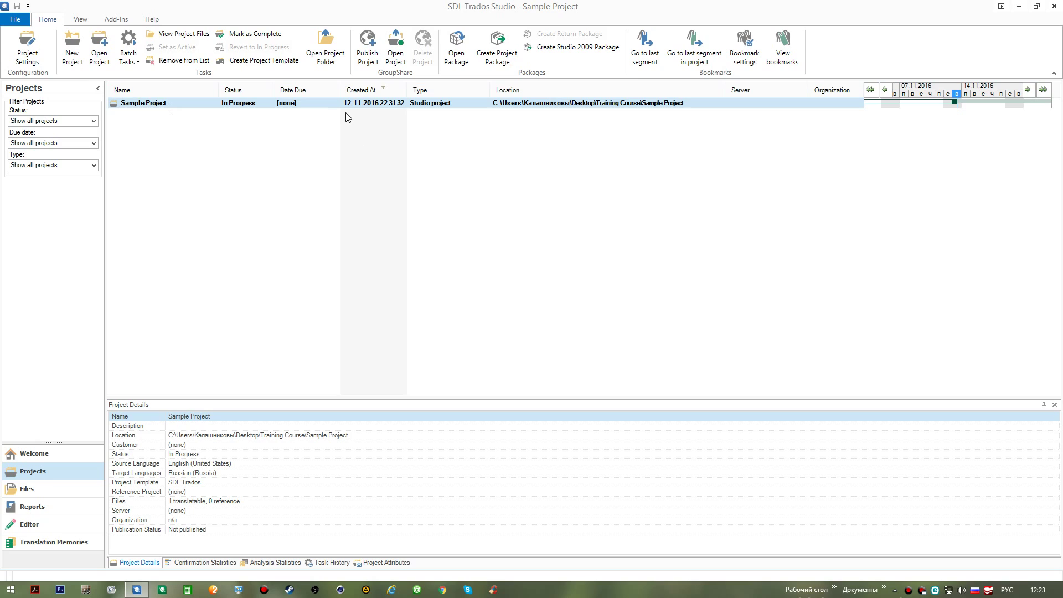
Open the project folder on disk and look at the SC75 Type Belt Conveyer file in en-US
left_click(330, 52)
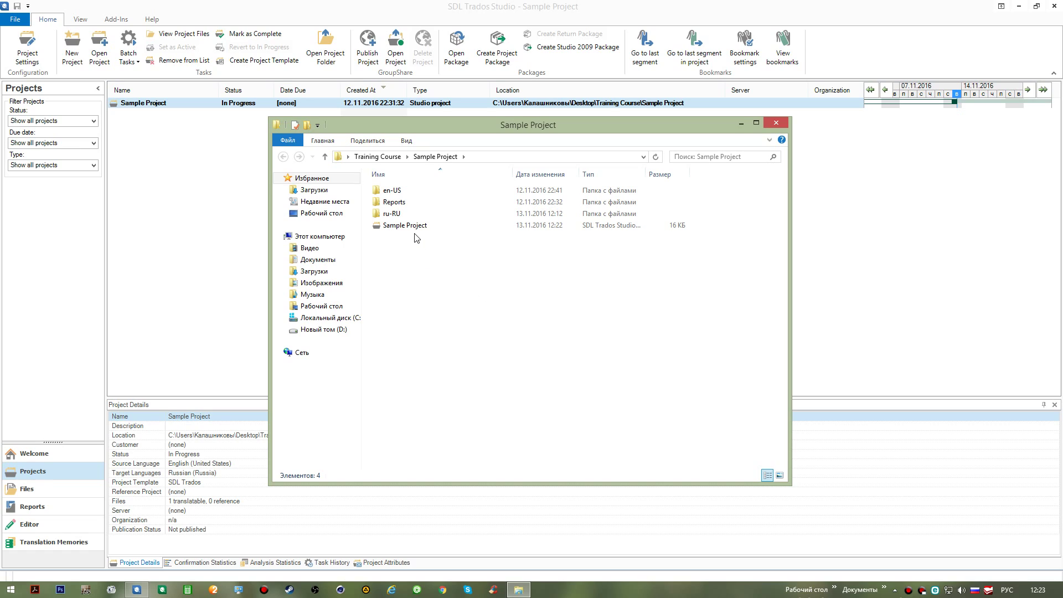
left_click(434, 190)
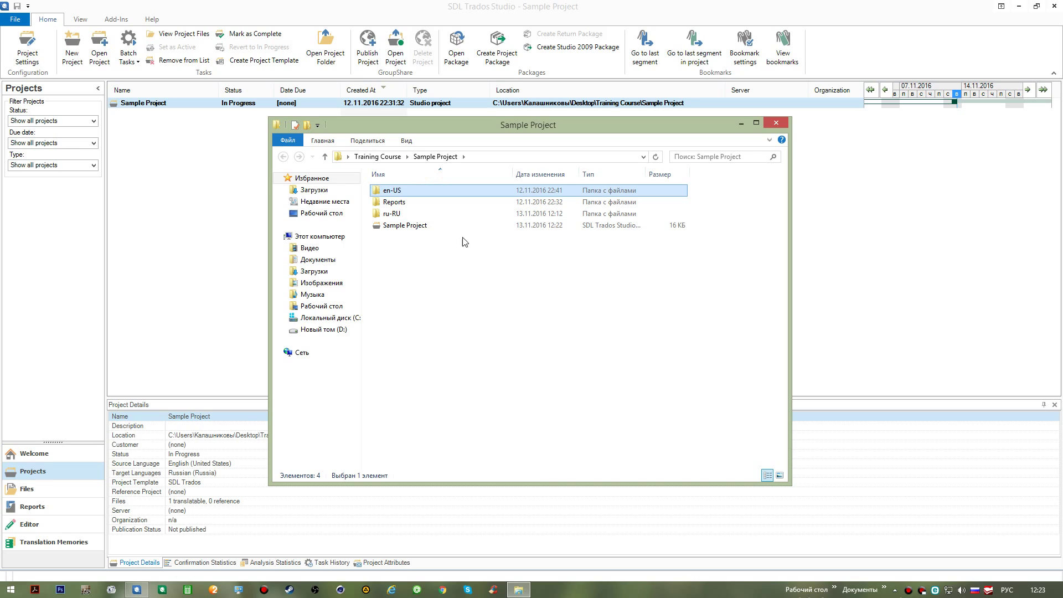
double_click(462, 191)
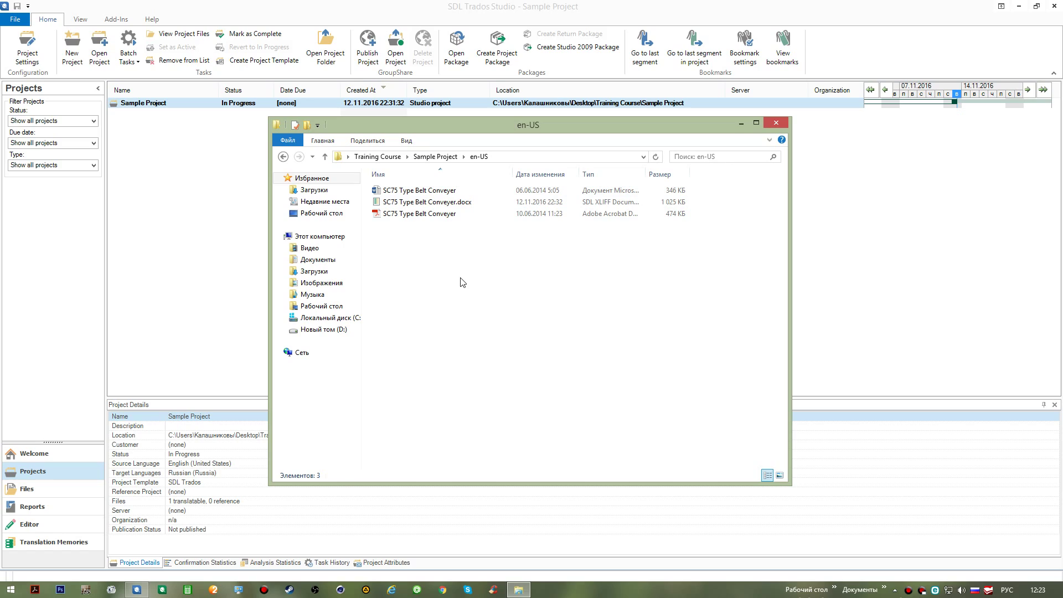
left_click(445, 192)
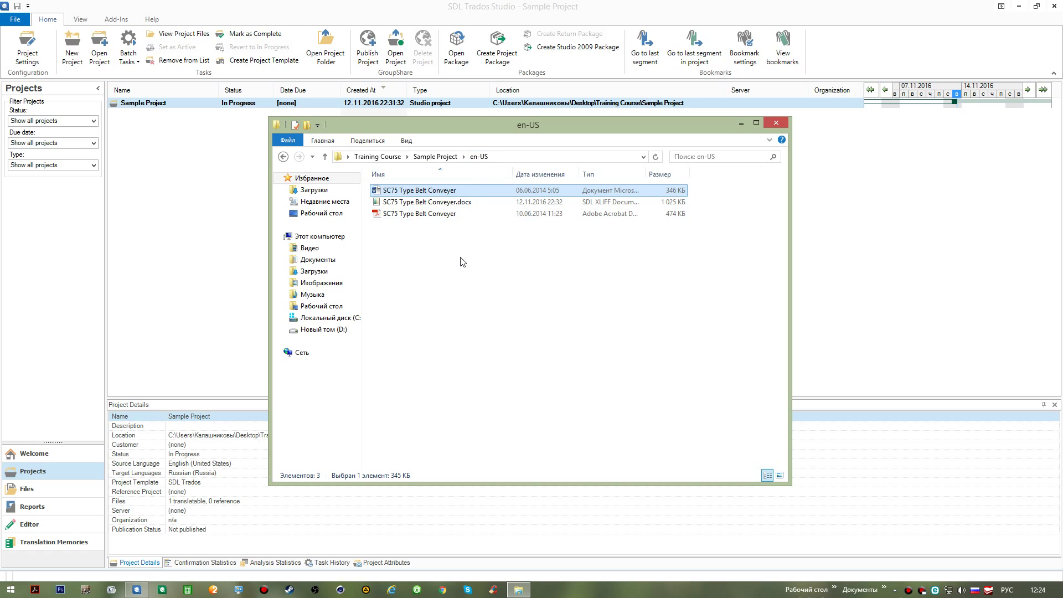
Go back up, view the ru-RU target folder, then return to the Sample Project folder
left_click(325, 157)
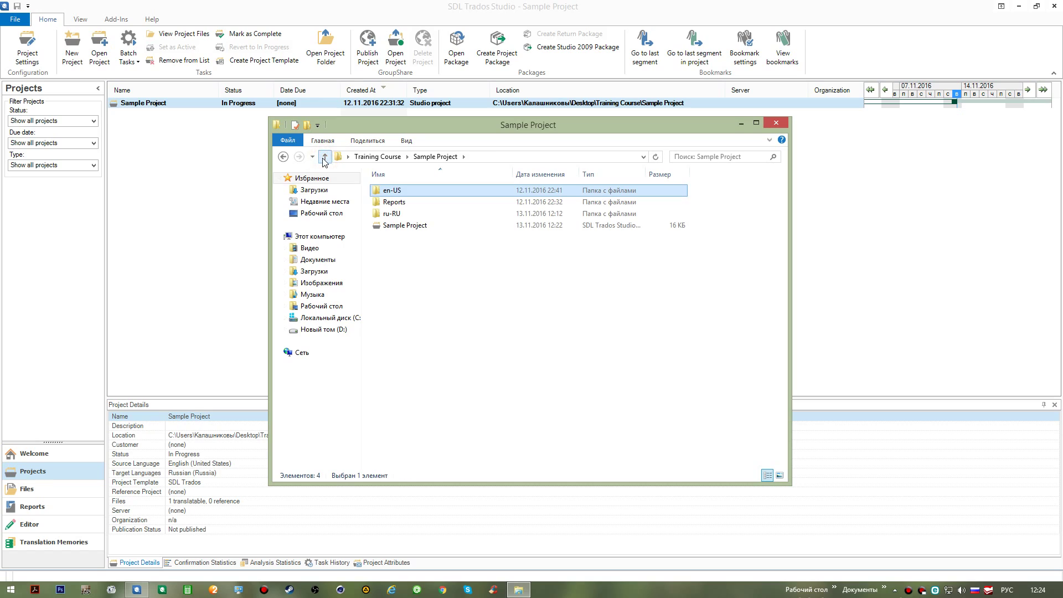
double_click(458, 214)
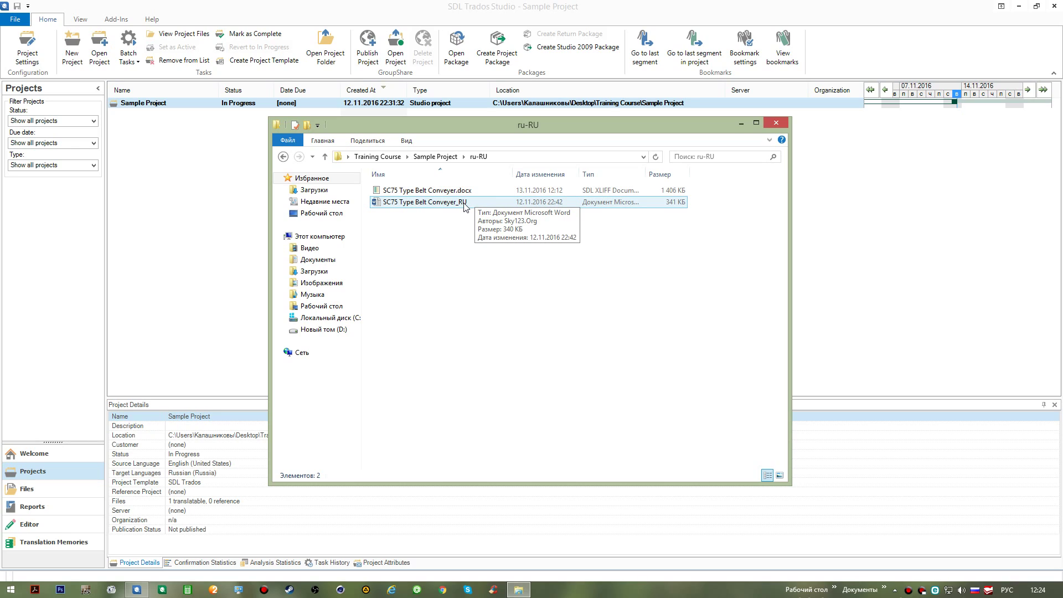
left_click(324, 156)
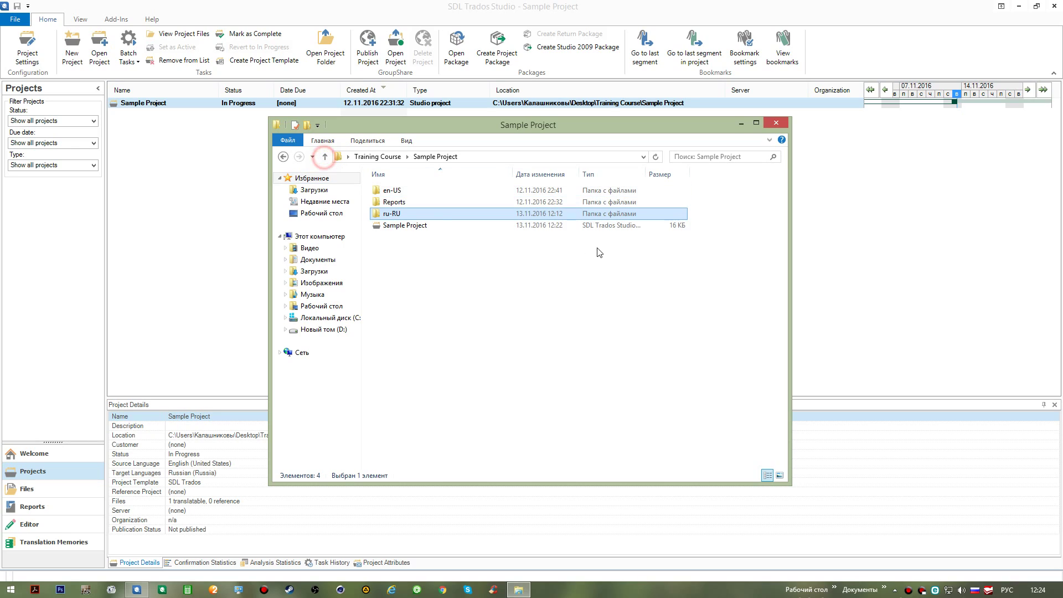
Close the Explorer window and return to the Projects list by way of the Welcome page
left_click(774, 123)
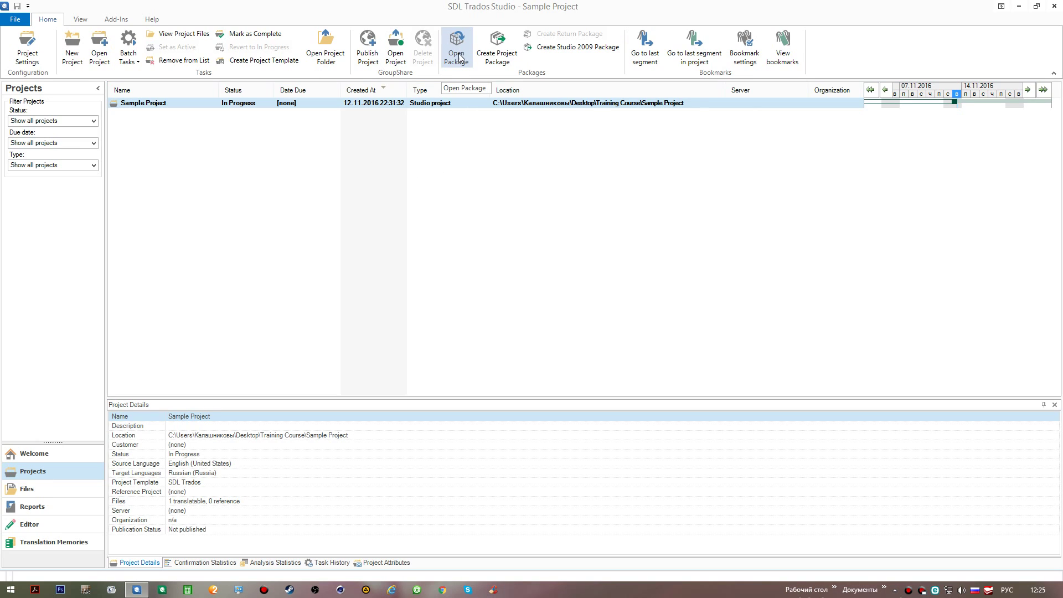
left_click(94, 452)
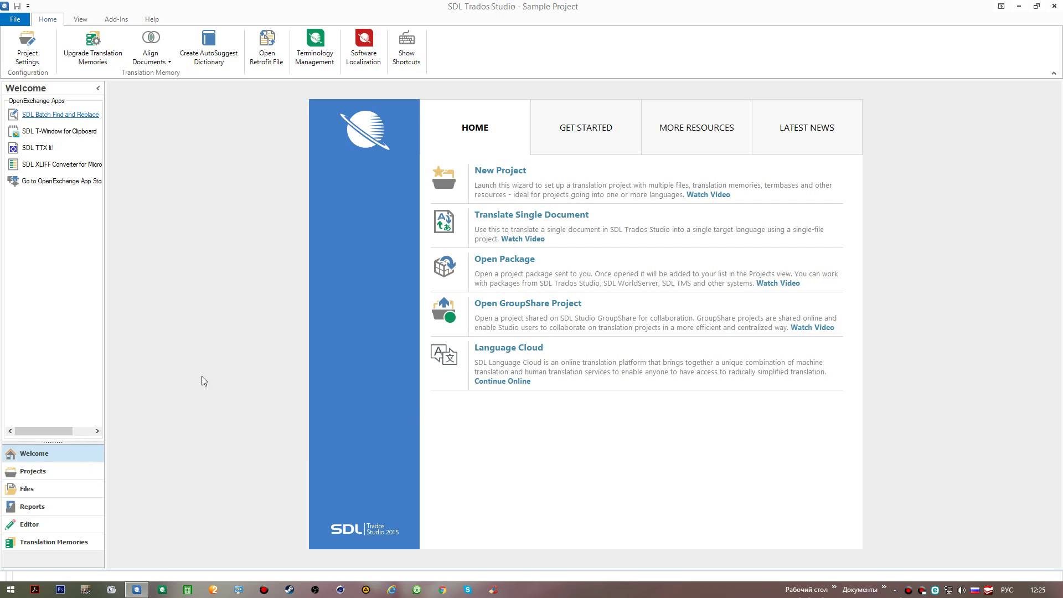
left_click(66, 477)
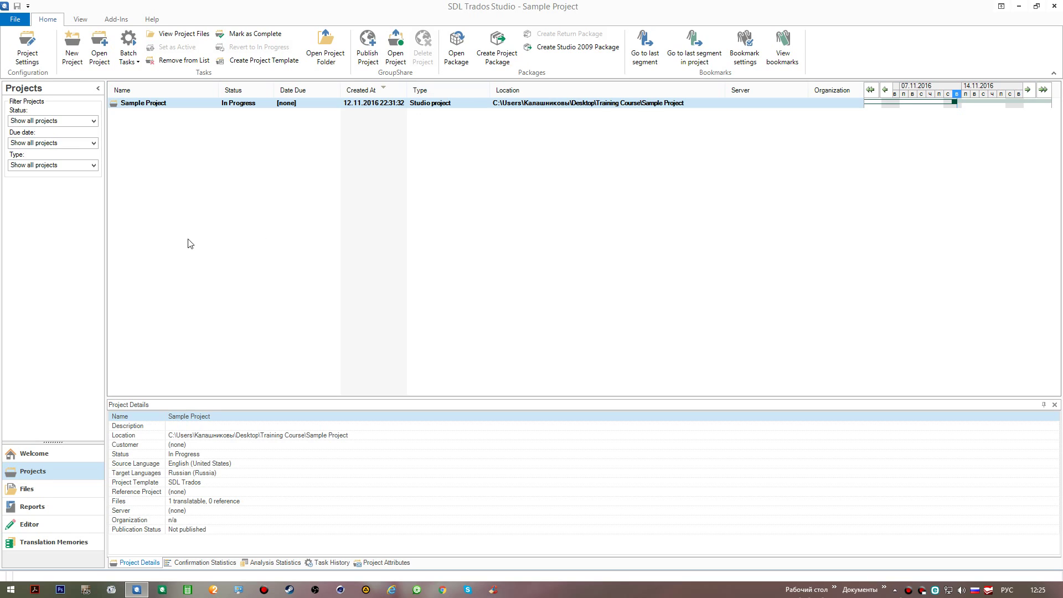
left_click(62, 492)
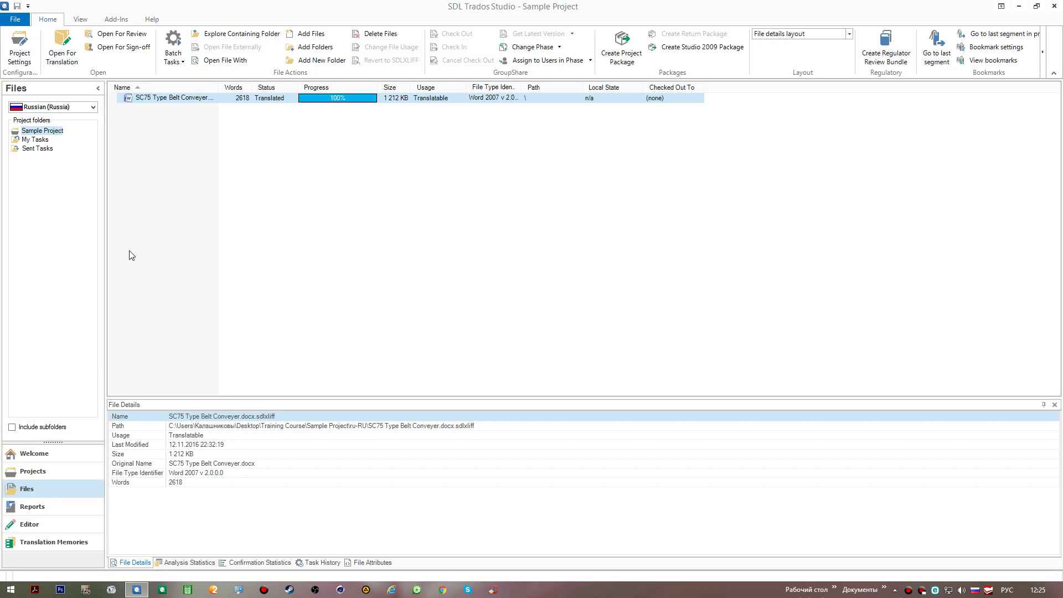
left_click(54, 471)
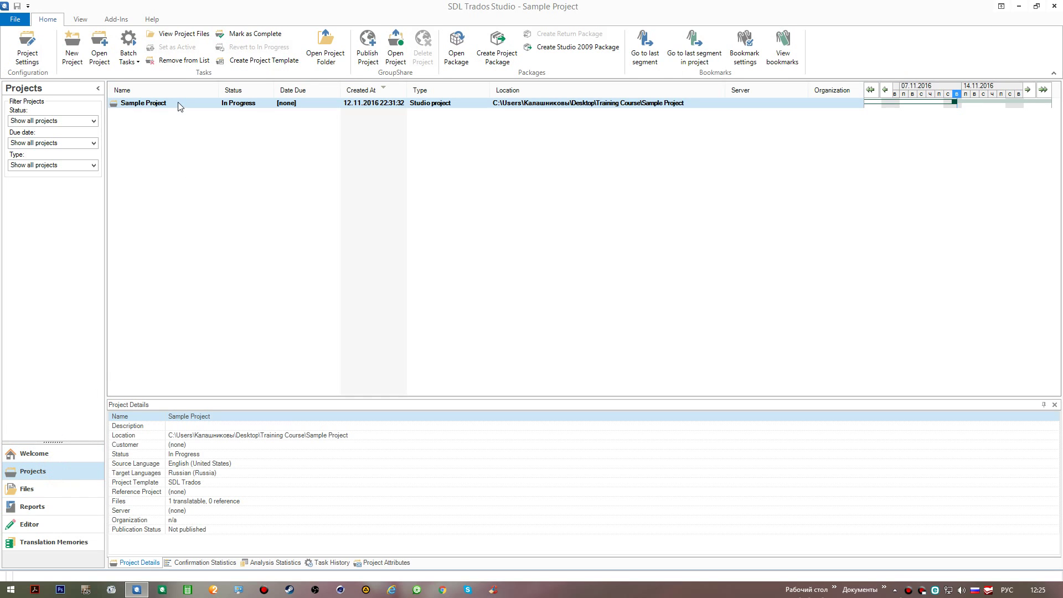
left_click(27, 489)
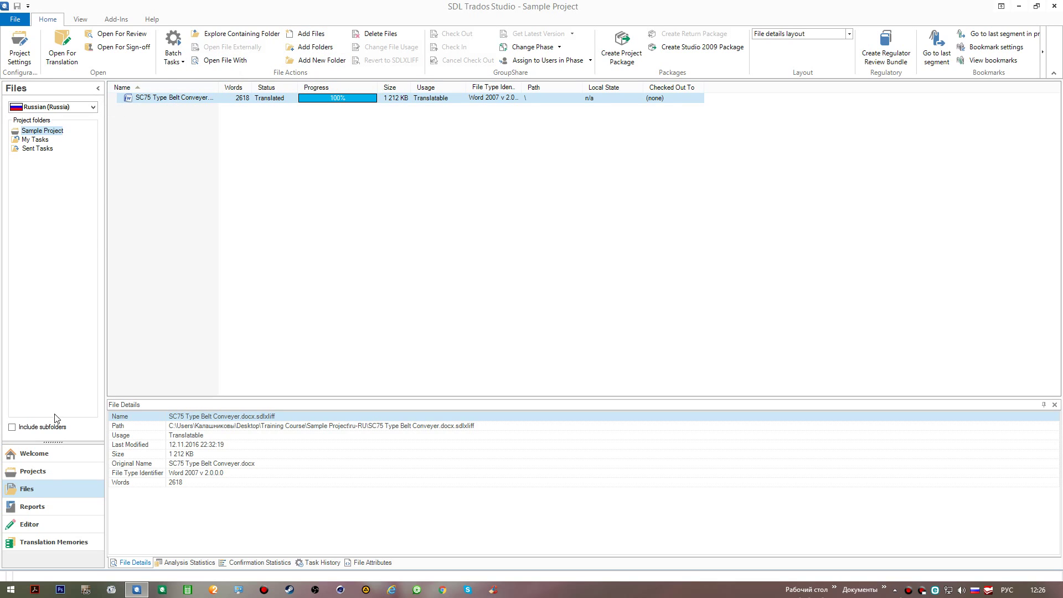
left_click(48, 473)
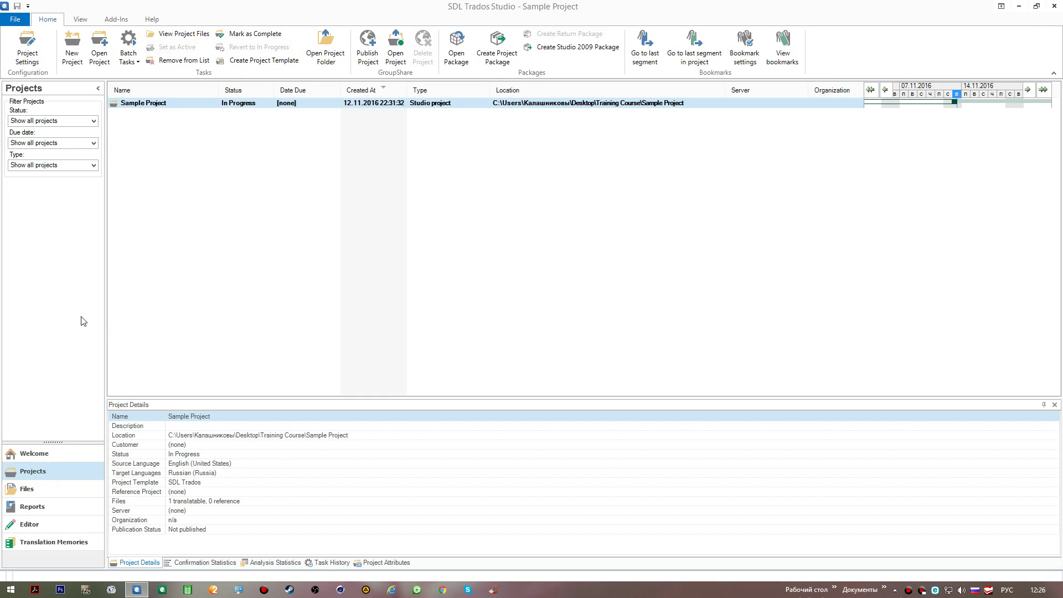
left_click(51, 491)
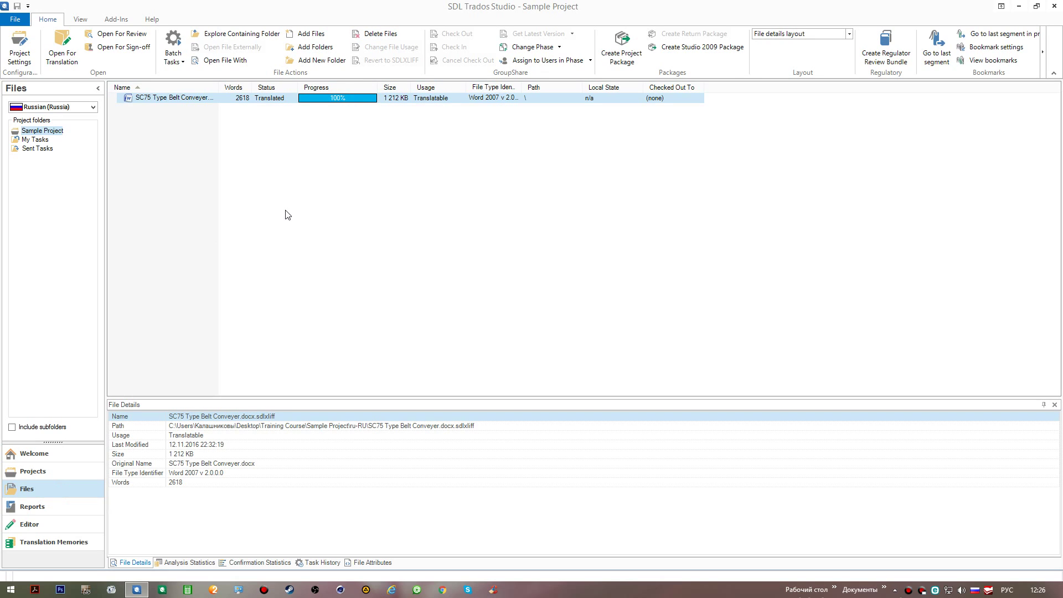
Review the Analyze Files and Pre-translate Files reports, then switch to the empty Editor view
left_click(87, 507)
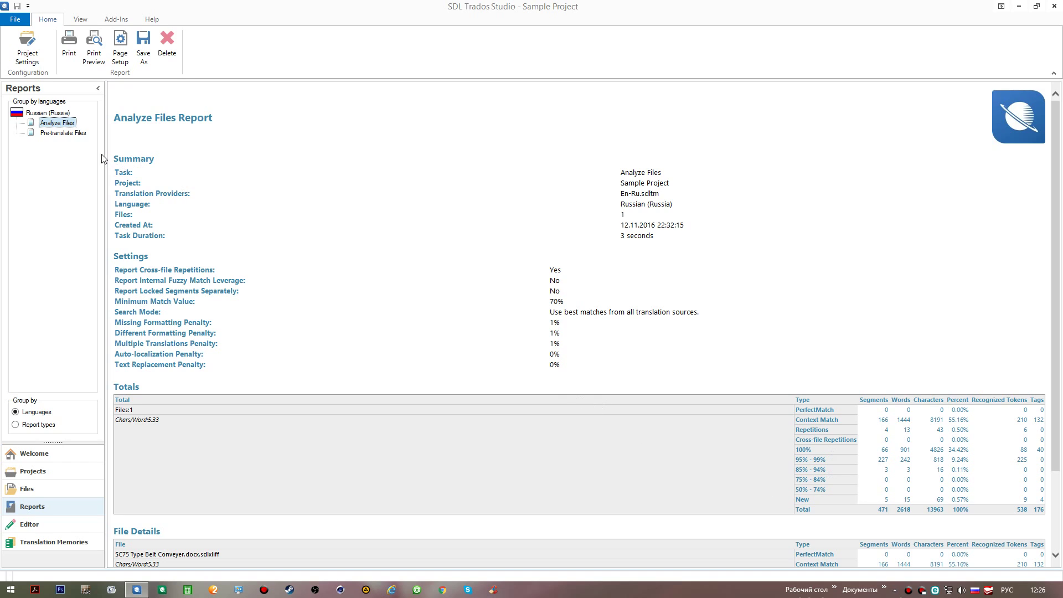
left_click(73, 133)
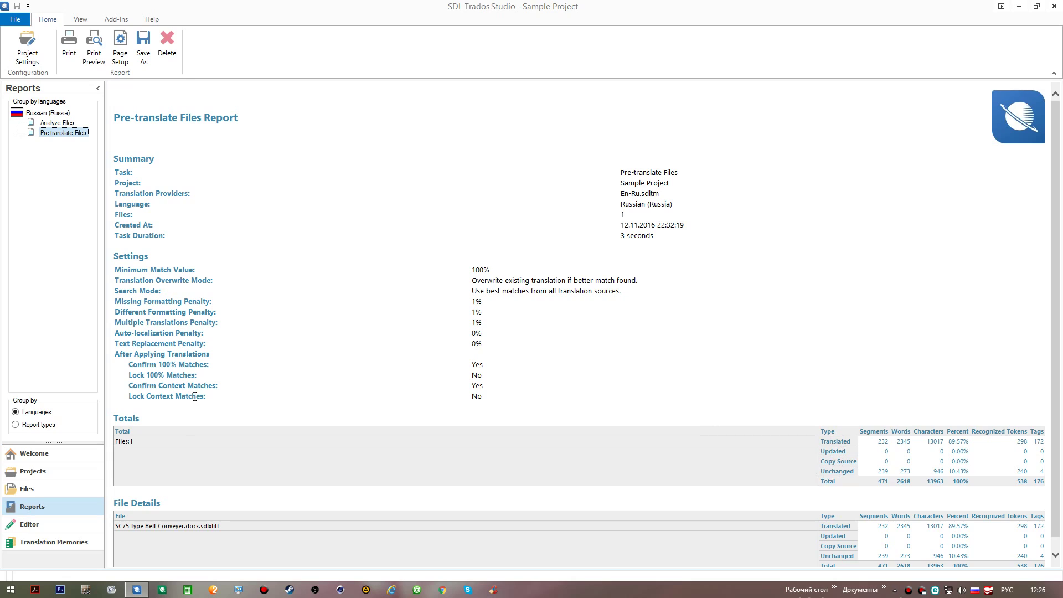
left_click(82, 531)
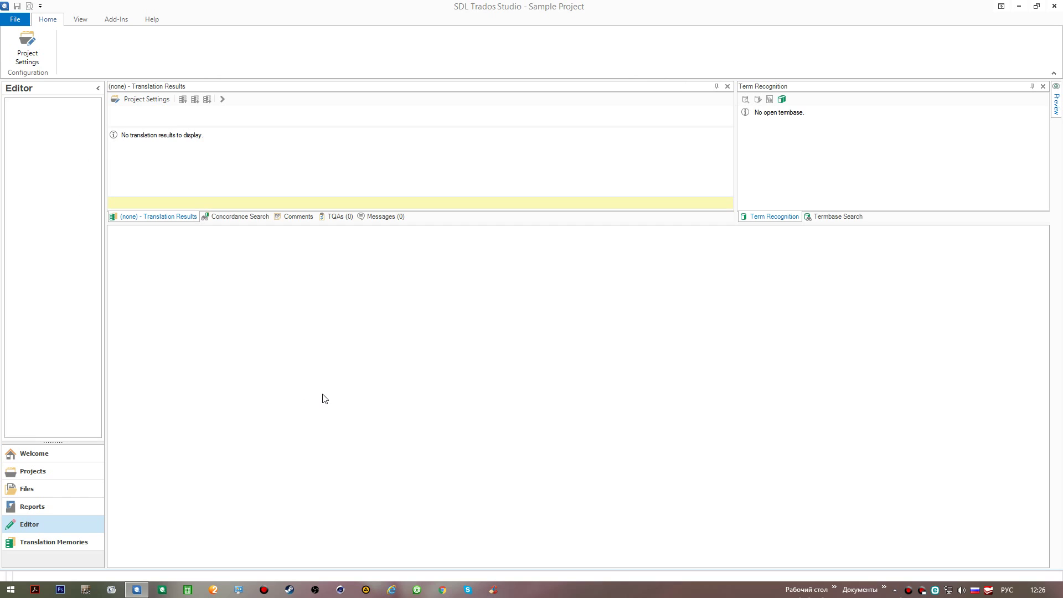
From the Files list, open SC75 Type Belt Conveyer.docx.sdlxliff in the Editor
left_click(73, 491)
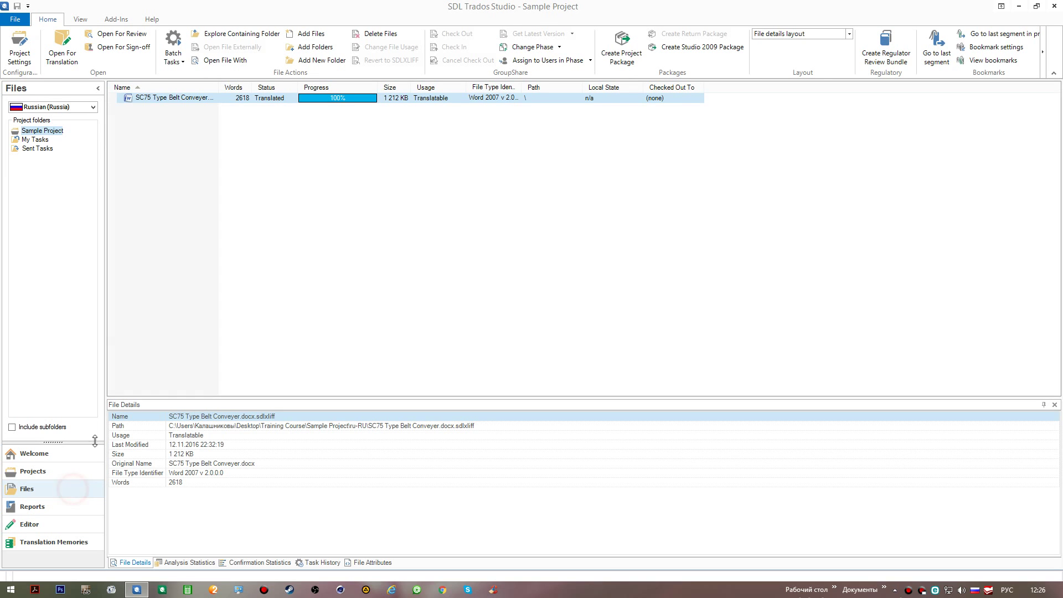
double_click(168, 99)
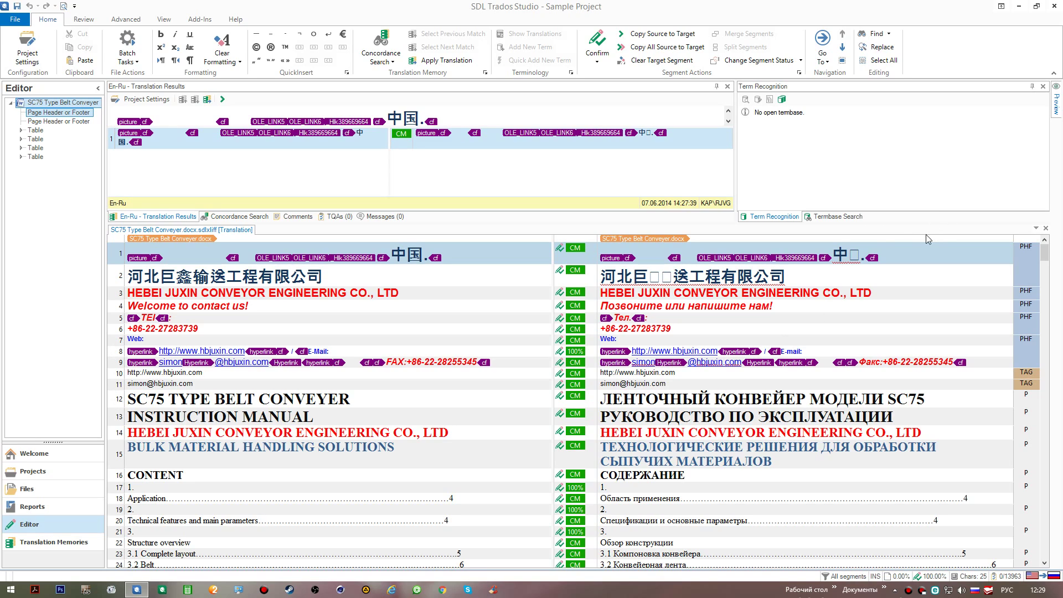
left_click(907, 294)
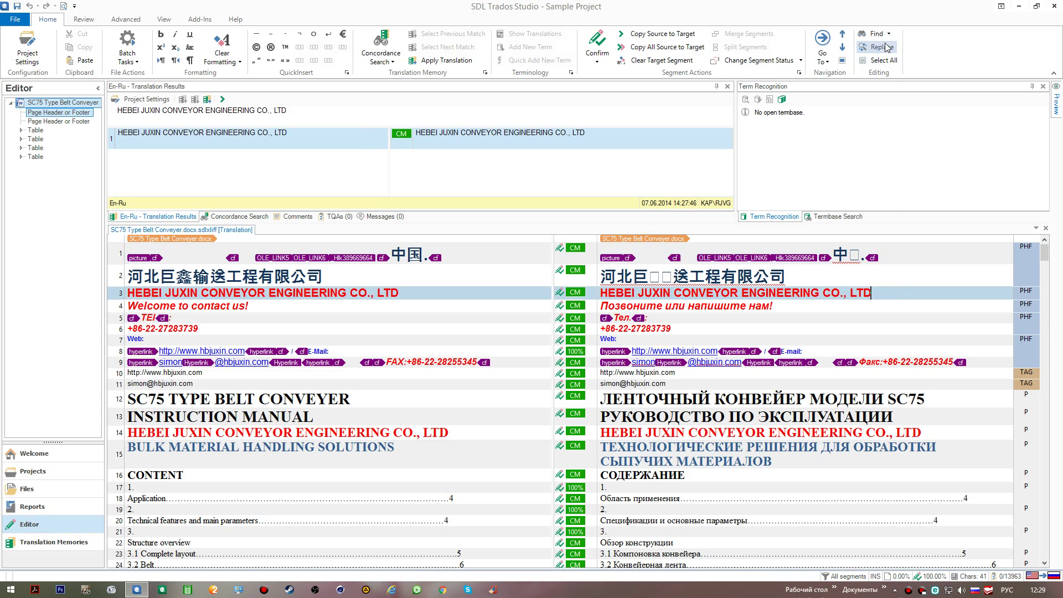
key("ctrl+f")
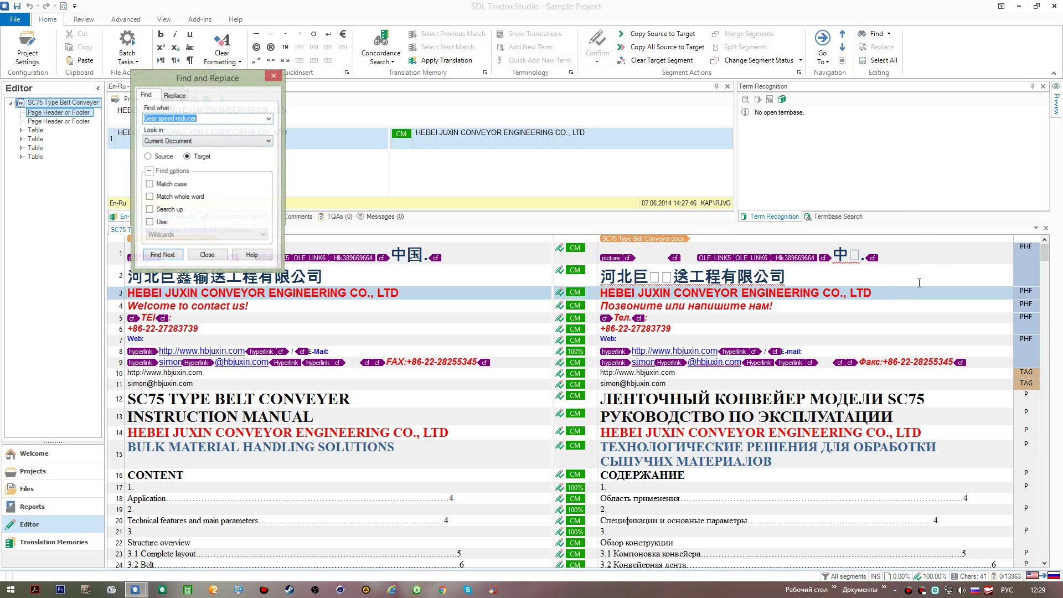
key("Escape")
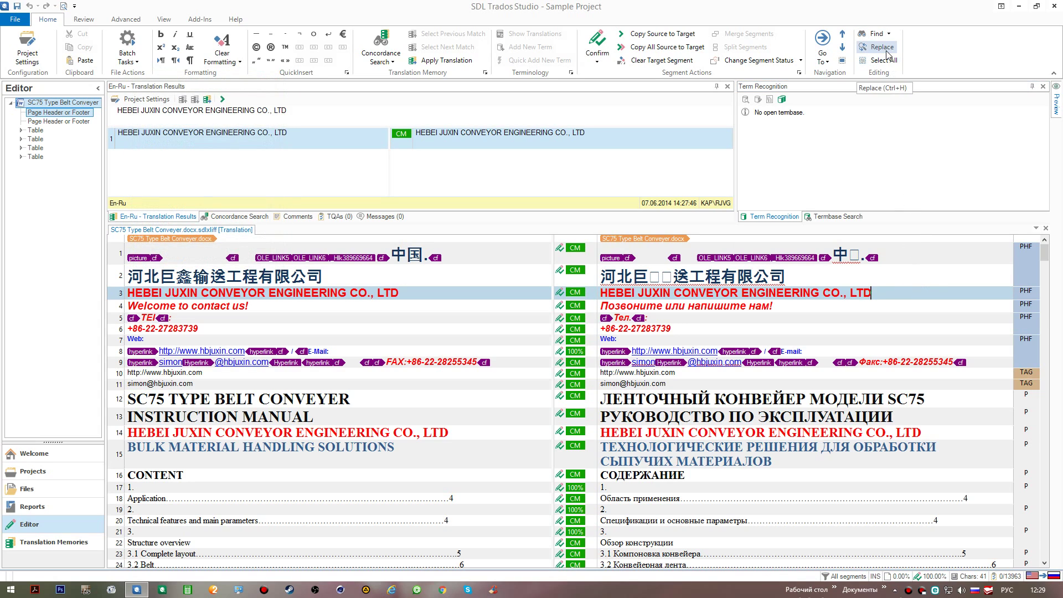
key("ctrl+g")
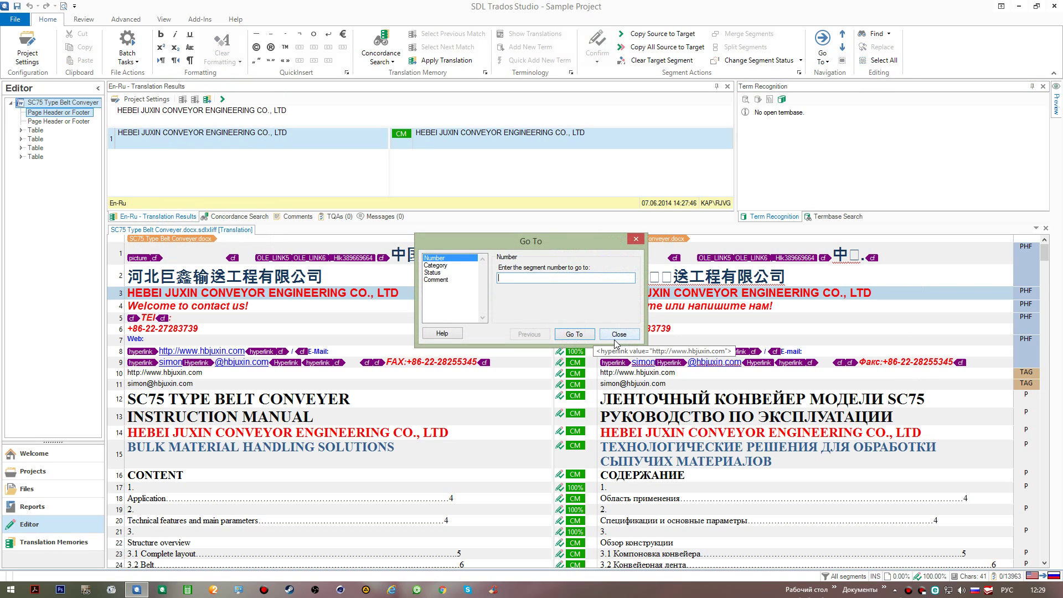
left_click(619, 334)
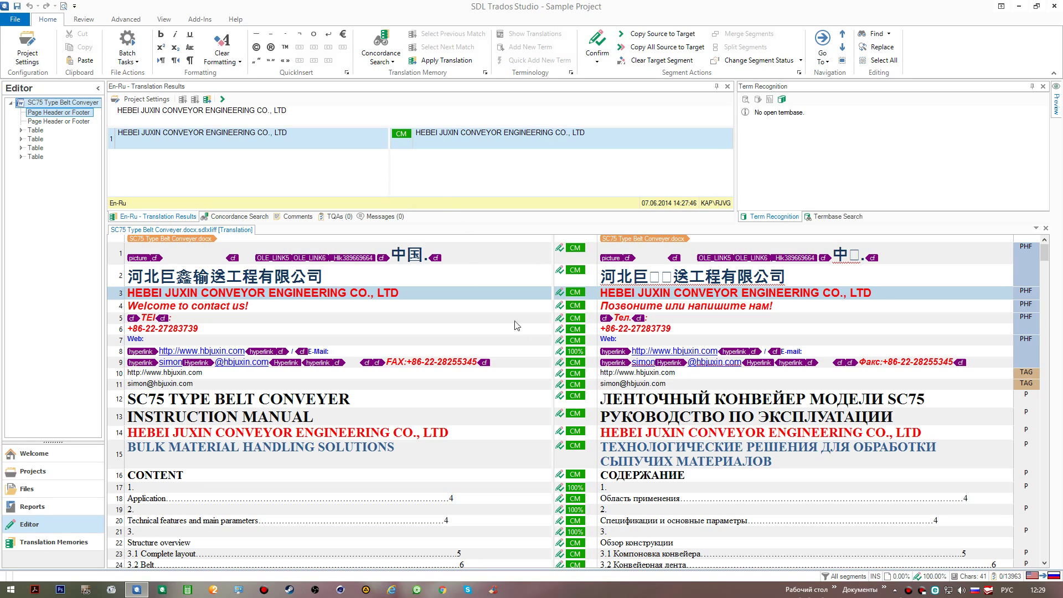
left_click(825, 305)
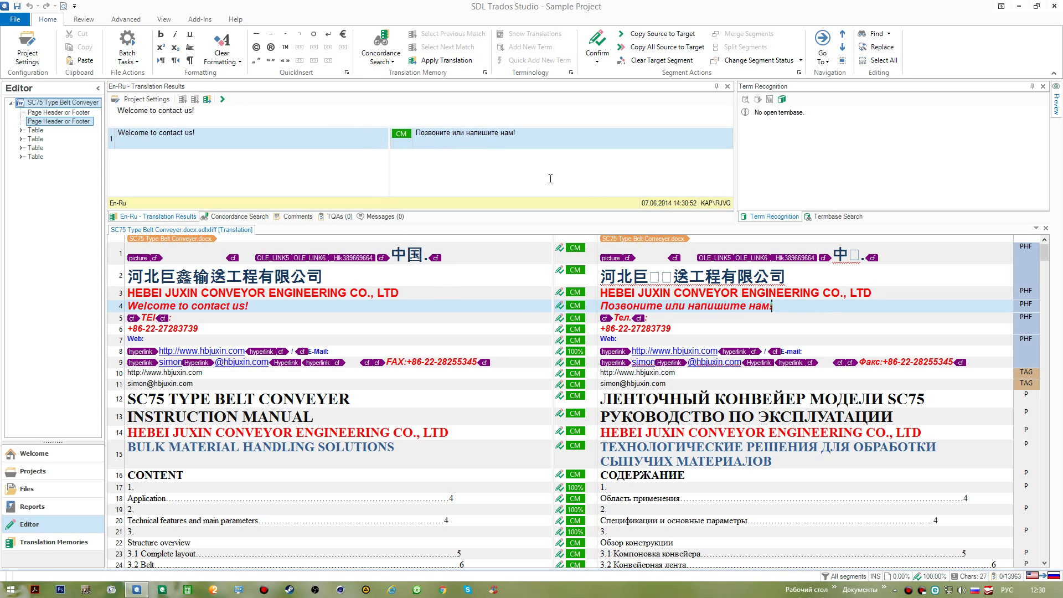
mouse_move(714, 206)
left_click(234, 217)
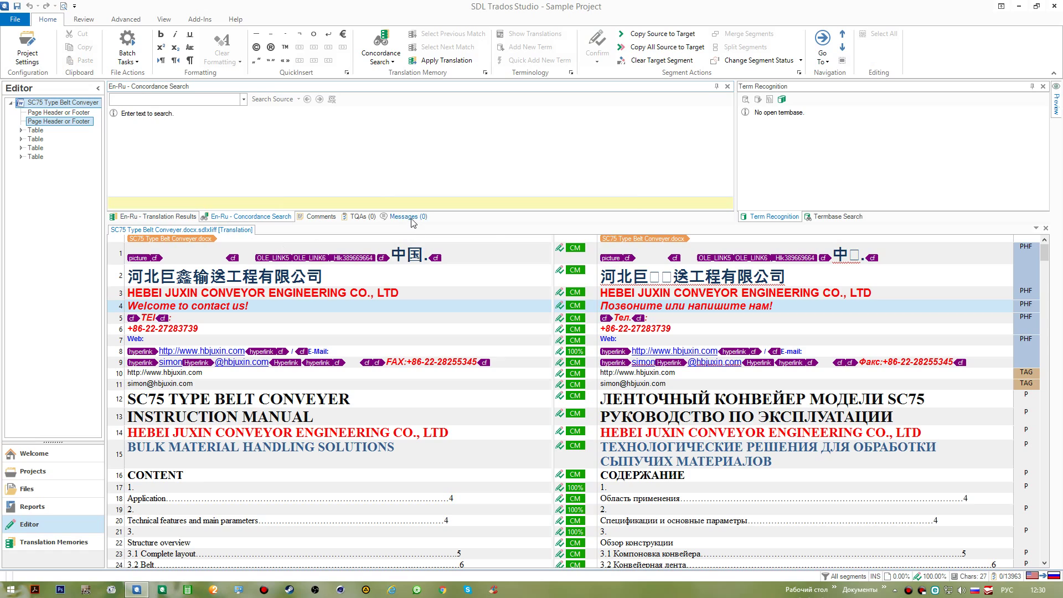
left_click(321, 216)
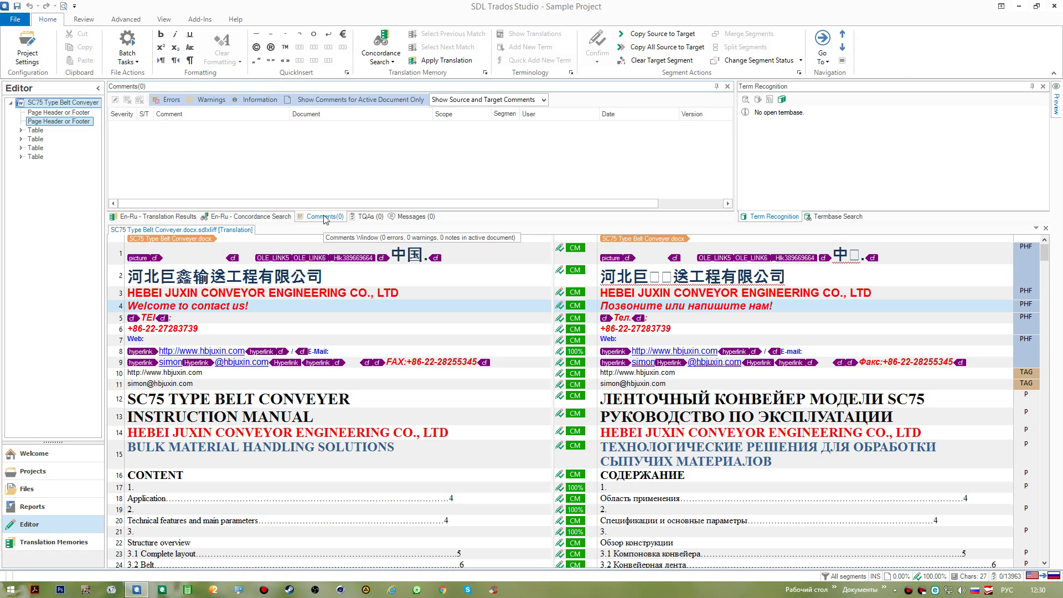
left_click(412, 217)
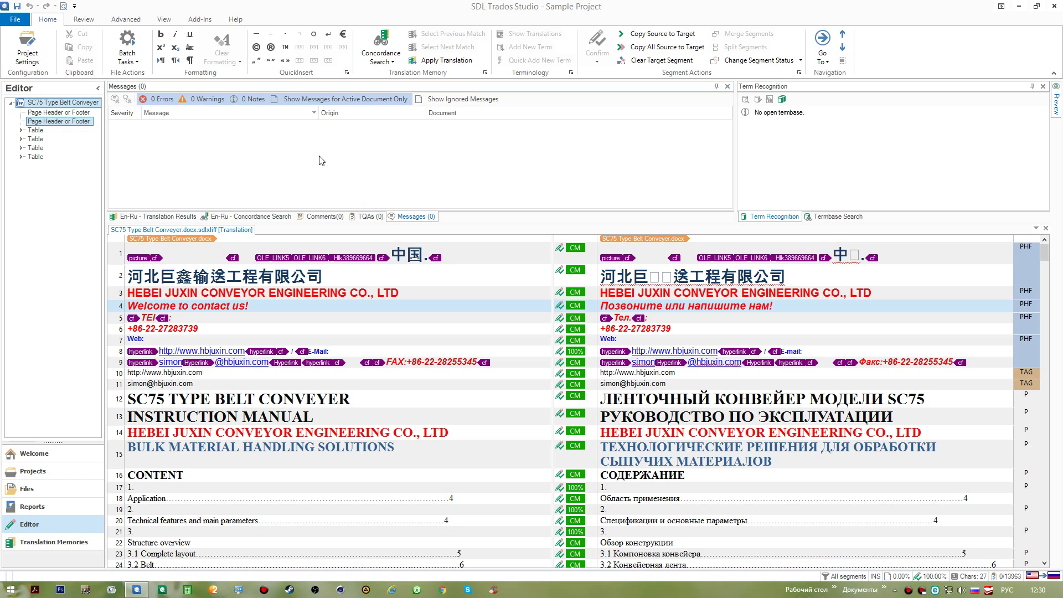
left_click(180, 217)
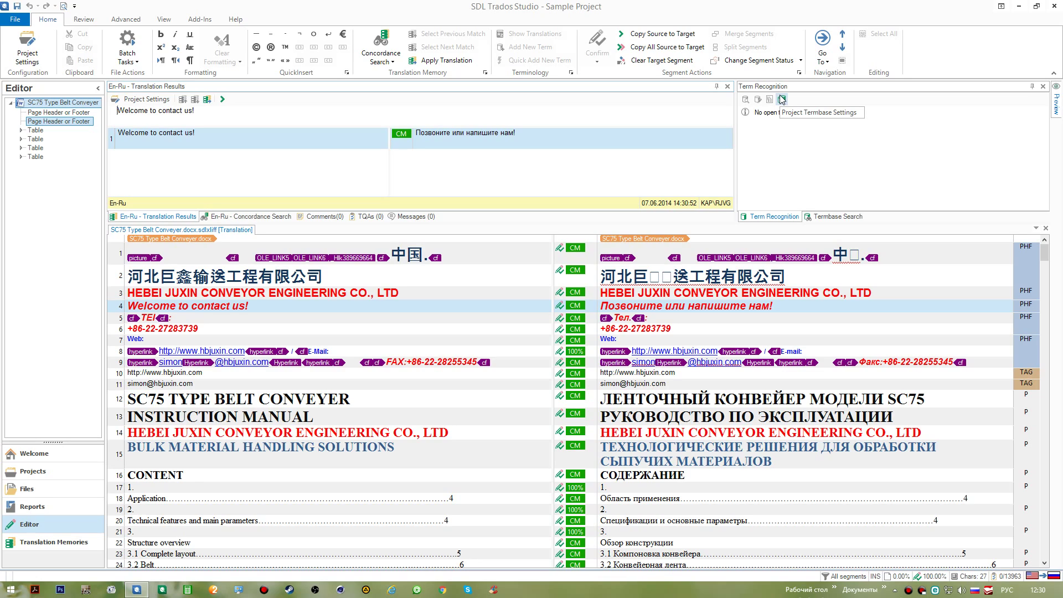
Check the project termbase settings and Preview pane, then select segment 3 to show its CM match
left_click(781, 100)
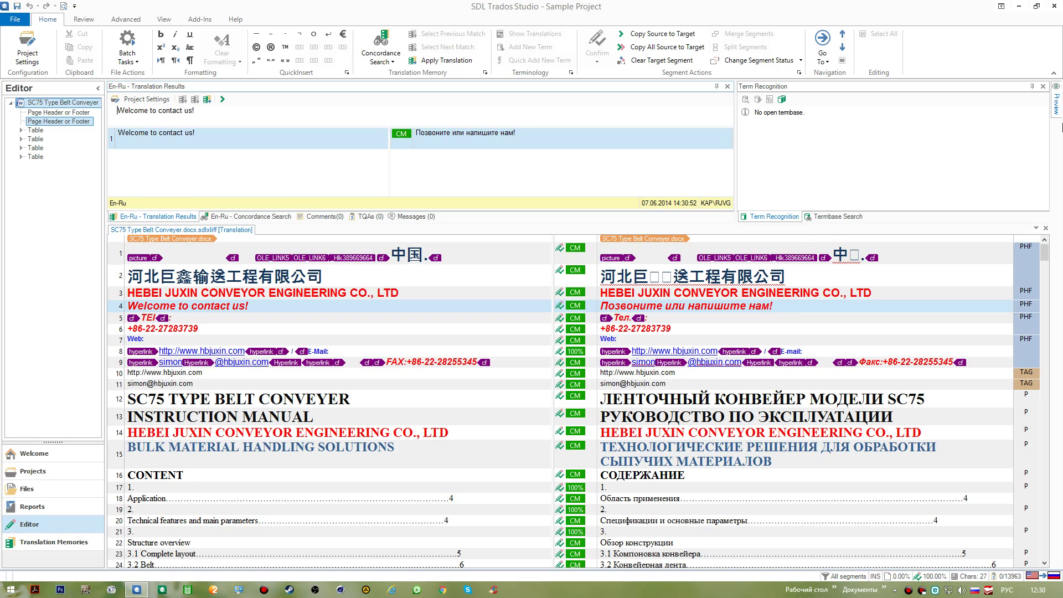
left_click(1057, 109)
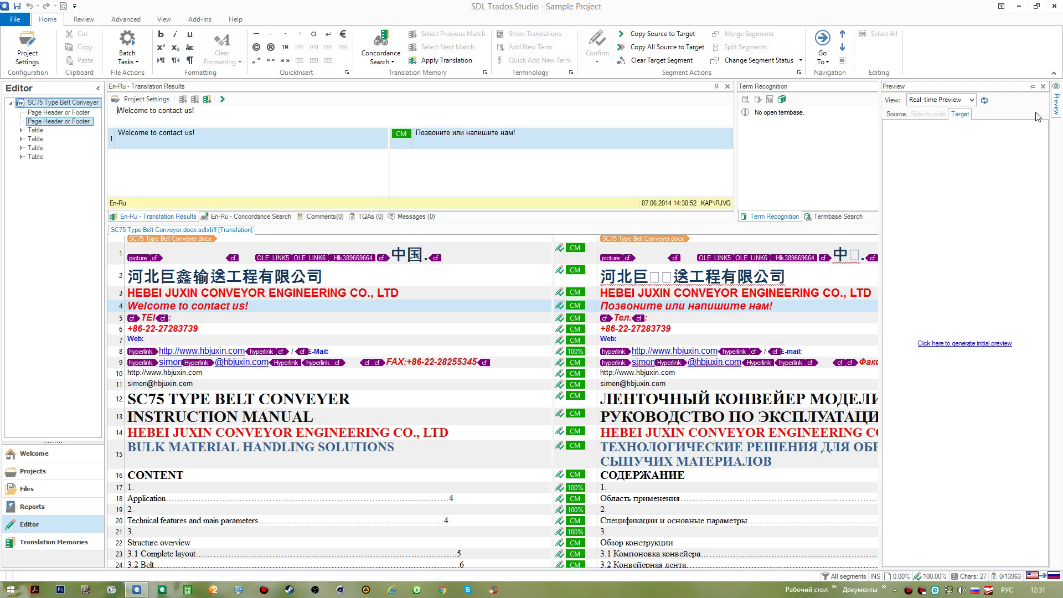
left_click(831, 292)
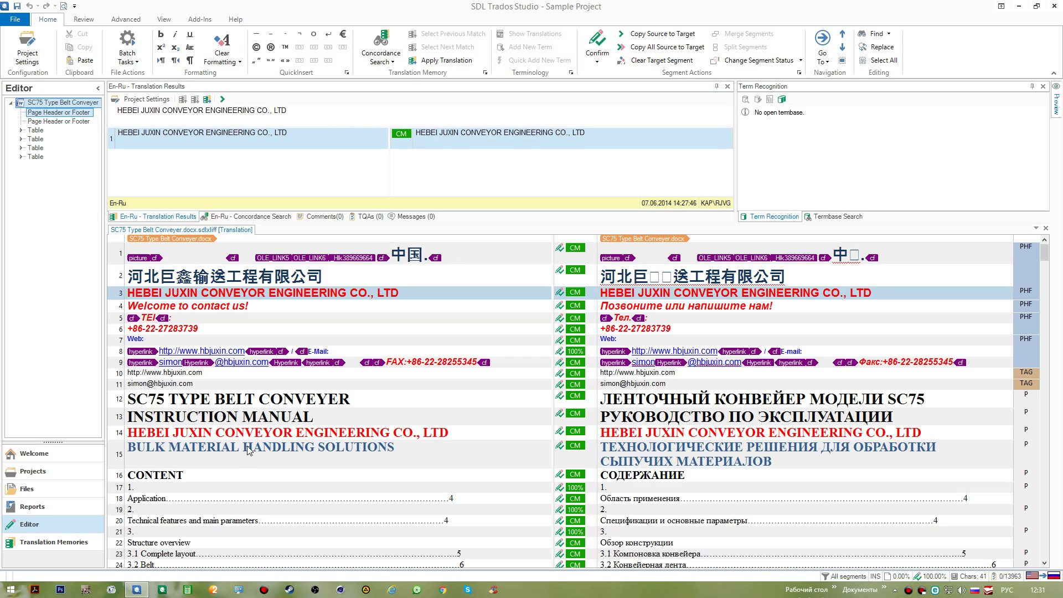
left_click(65, 544)
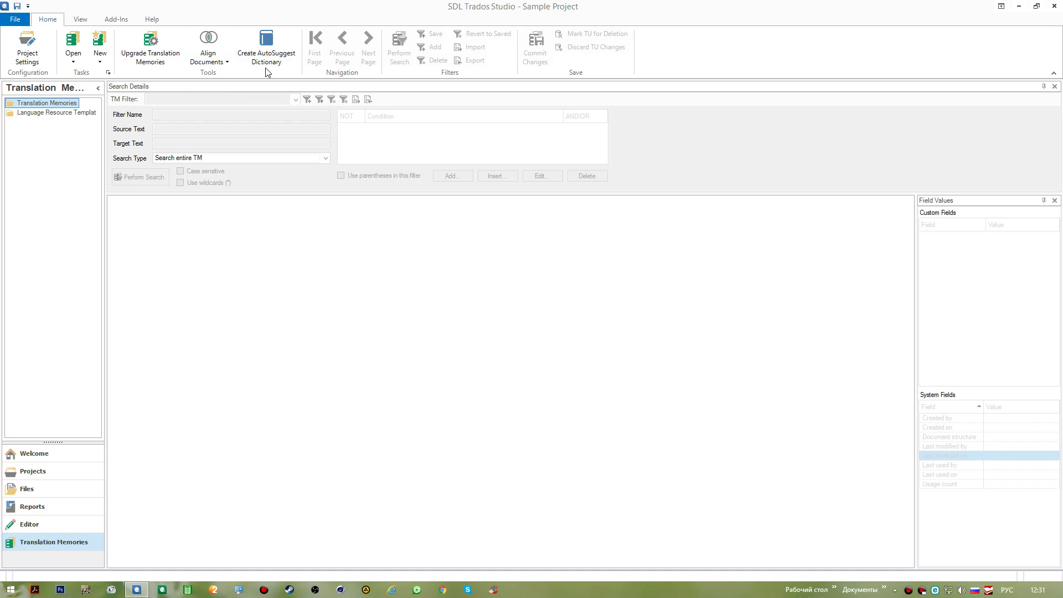
left_click(40, 524)
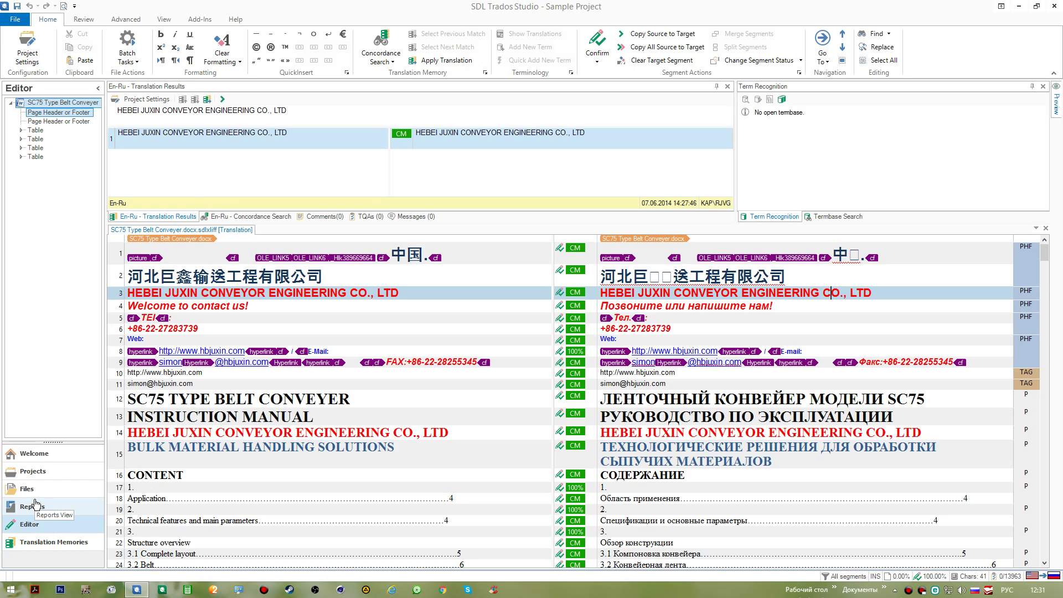
Look through the File menu's New and Open pages, then collapse the navigation pane
left_click(15, 19)
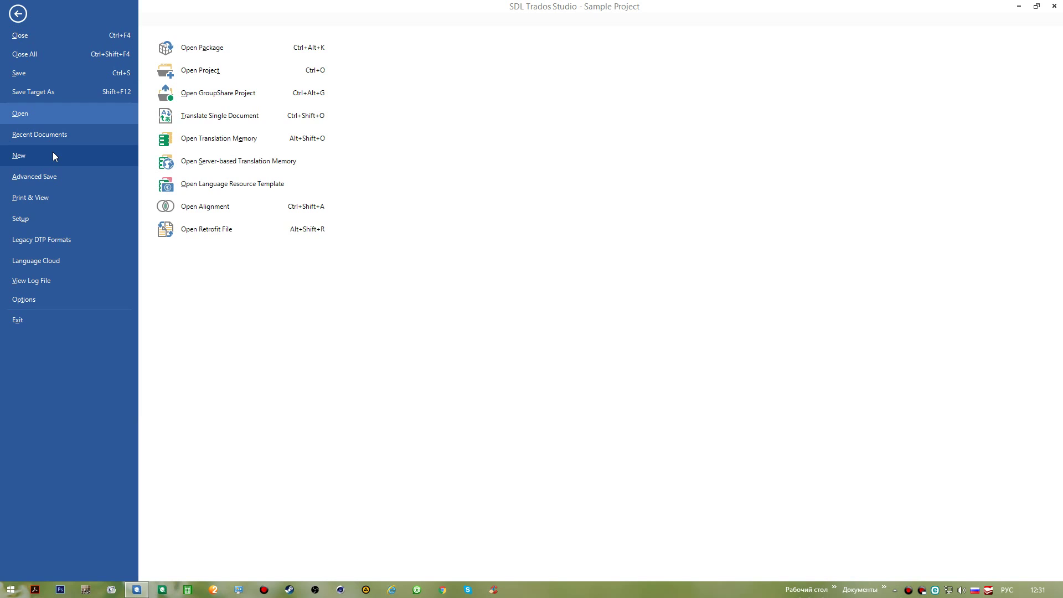
left_click(54, 155)
left_click(62, 115)
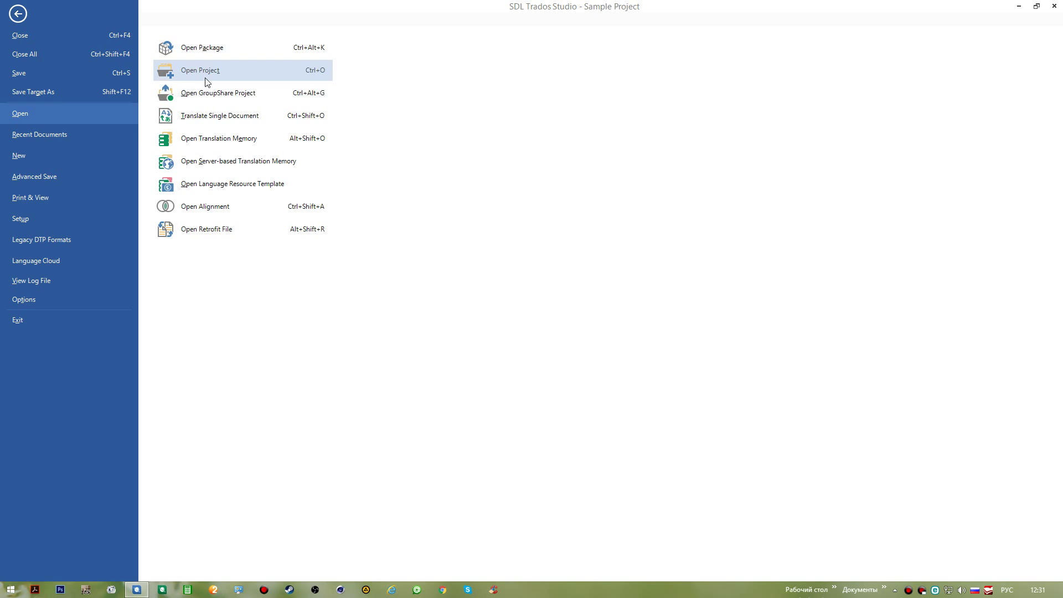
left_click(18, 13)
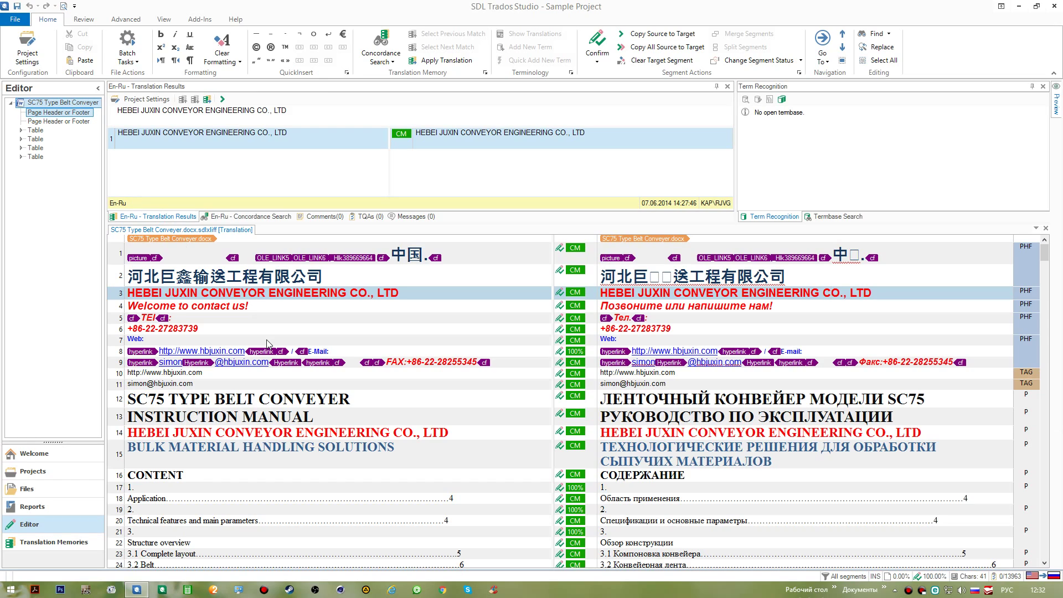
left_click(99, 89)
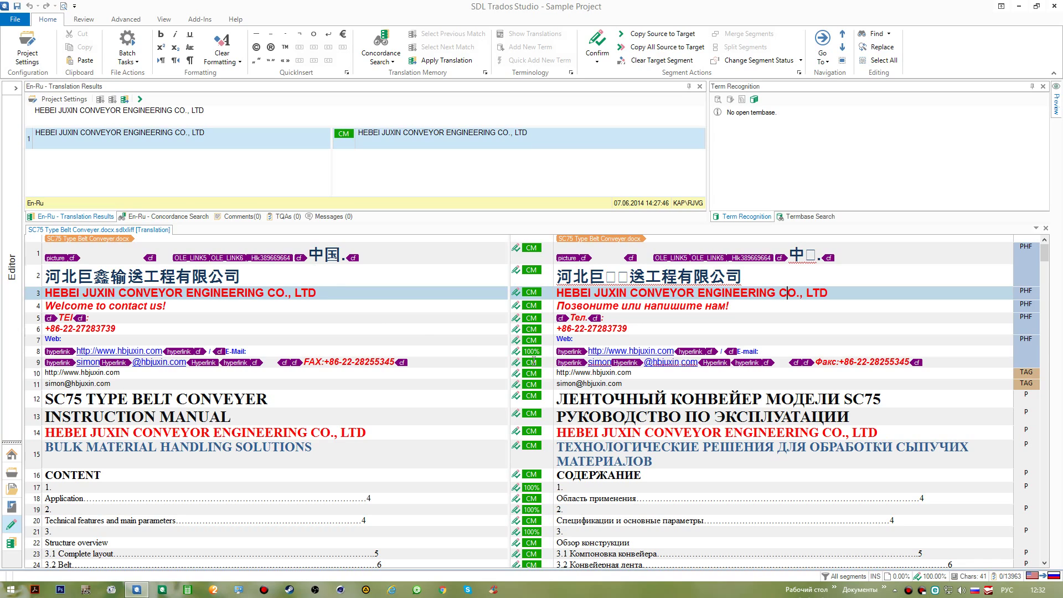
left_click(850, 291)
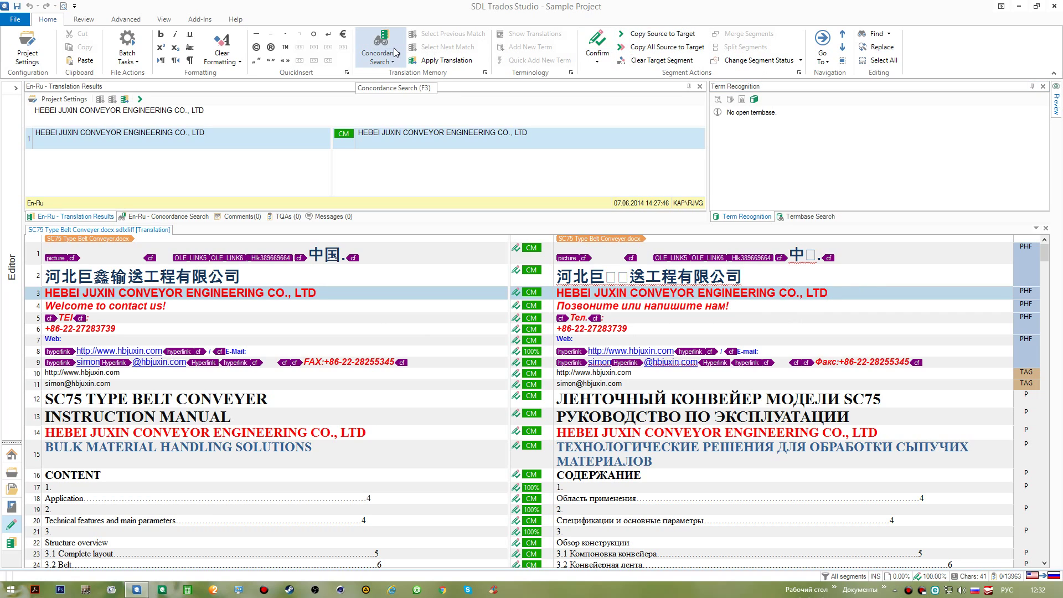
key("ctrl+F1")
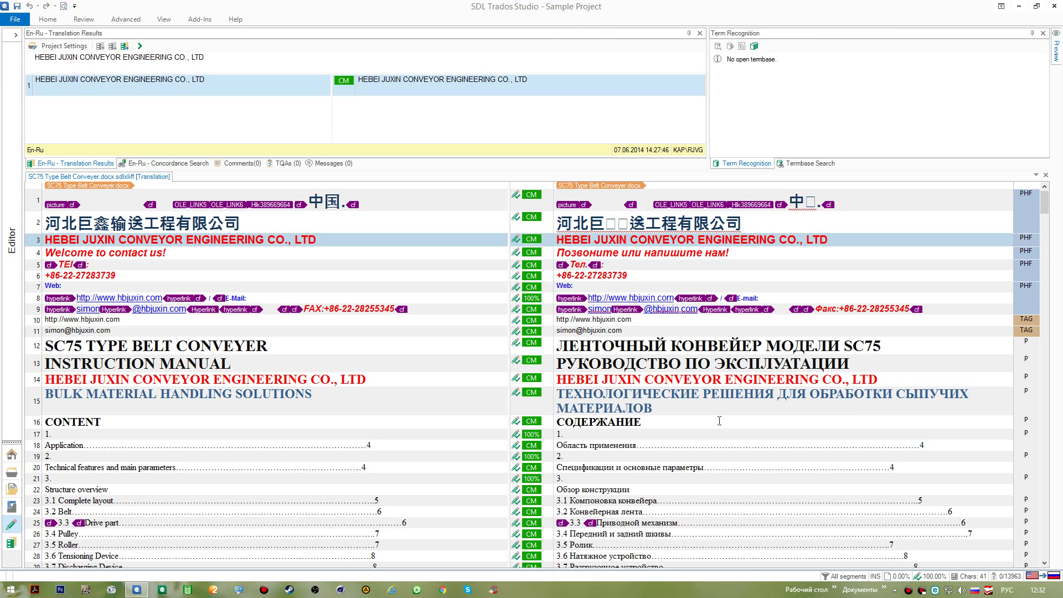
key("ctrl+F1")
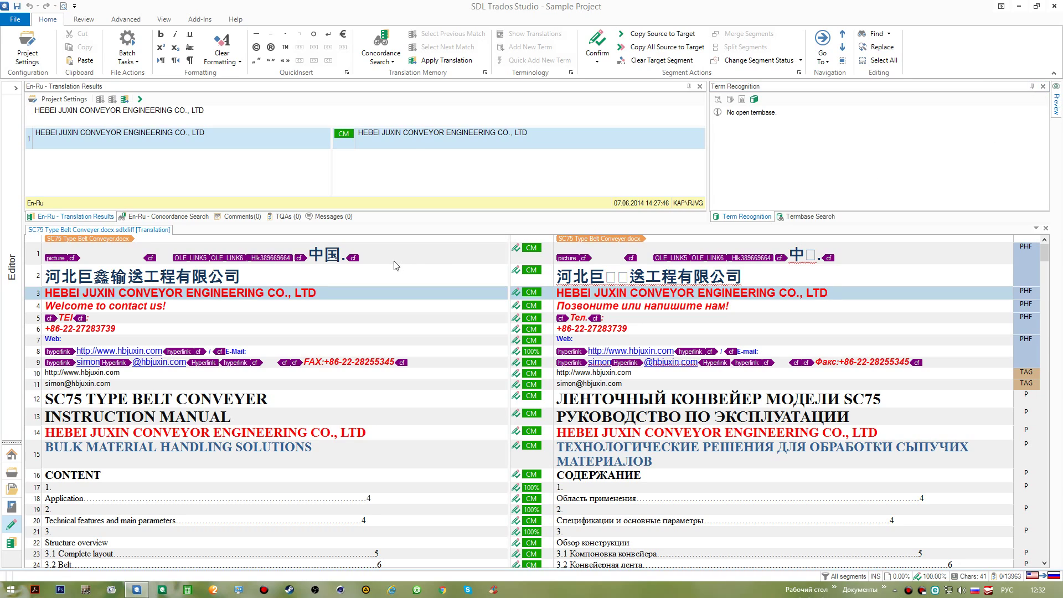
left_click(169, 25)
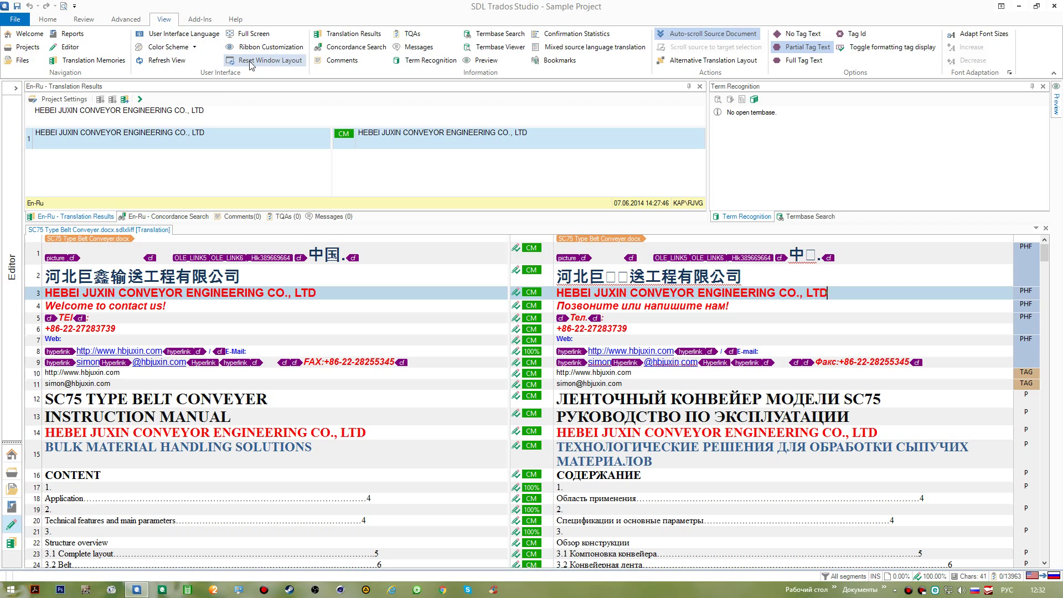
left_click(51, 21)
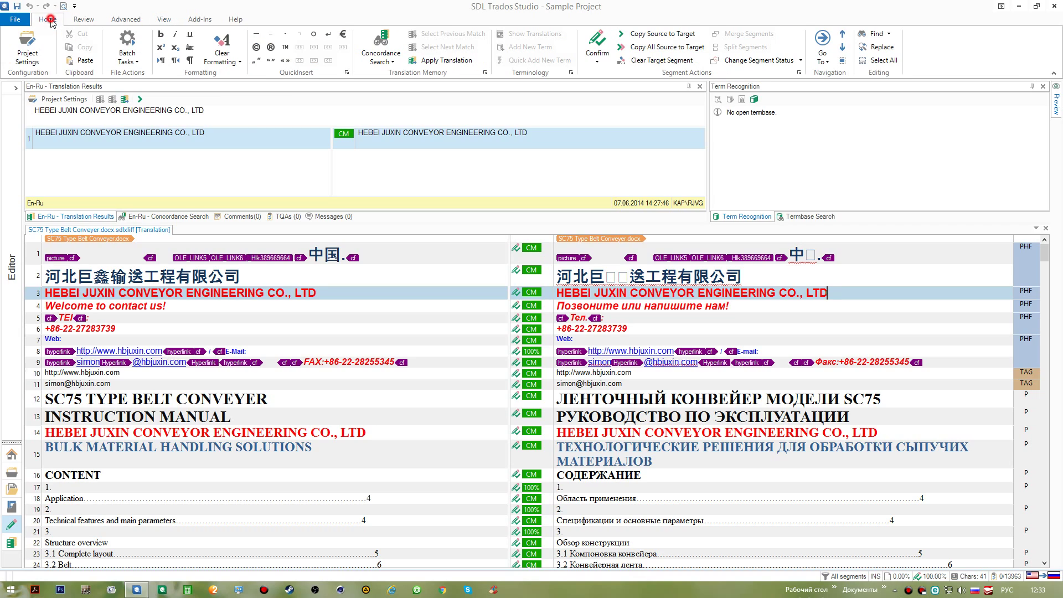